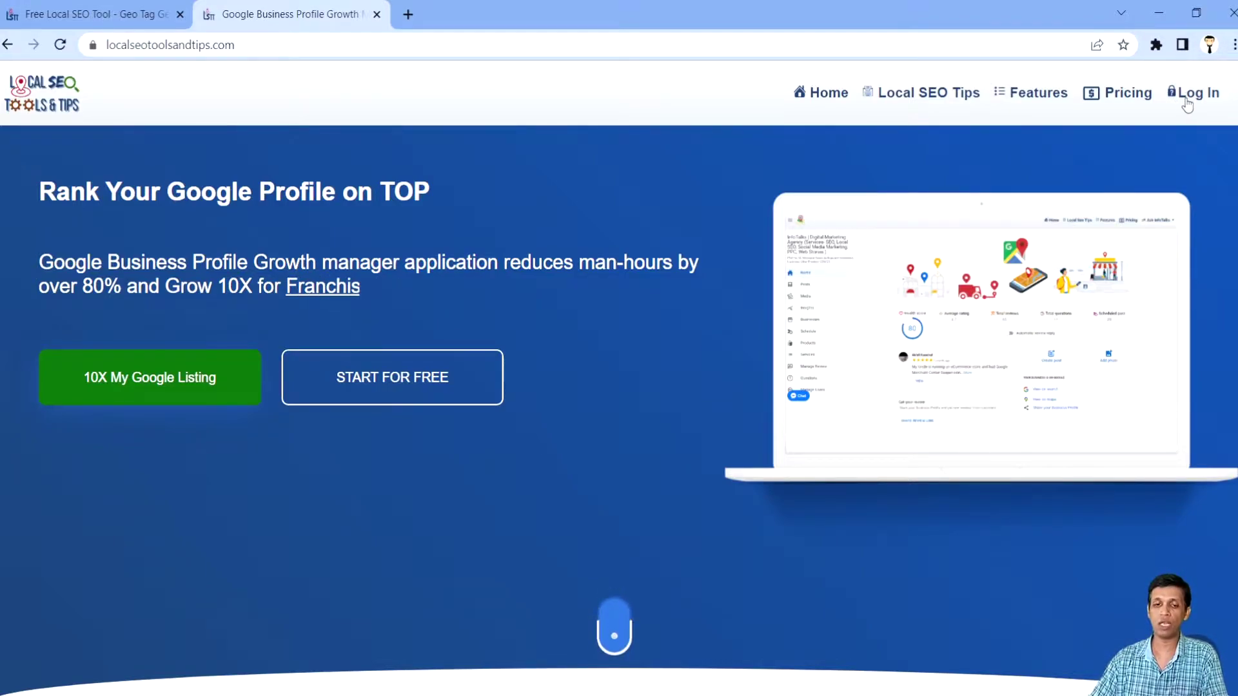
# Step: Return to the tools.localseotoolsandtips.com free tools page and log in with the Google account
pyautogui.hotkey('ctrl', 'shift', 'Tab')
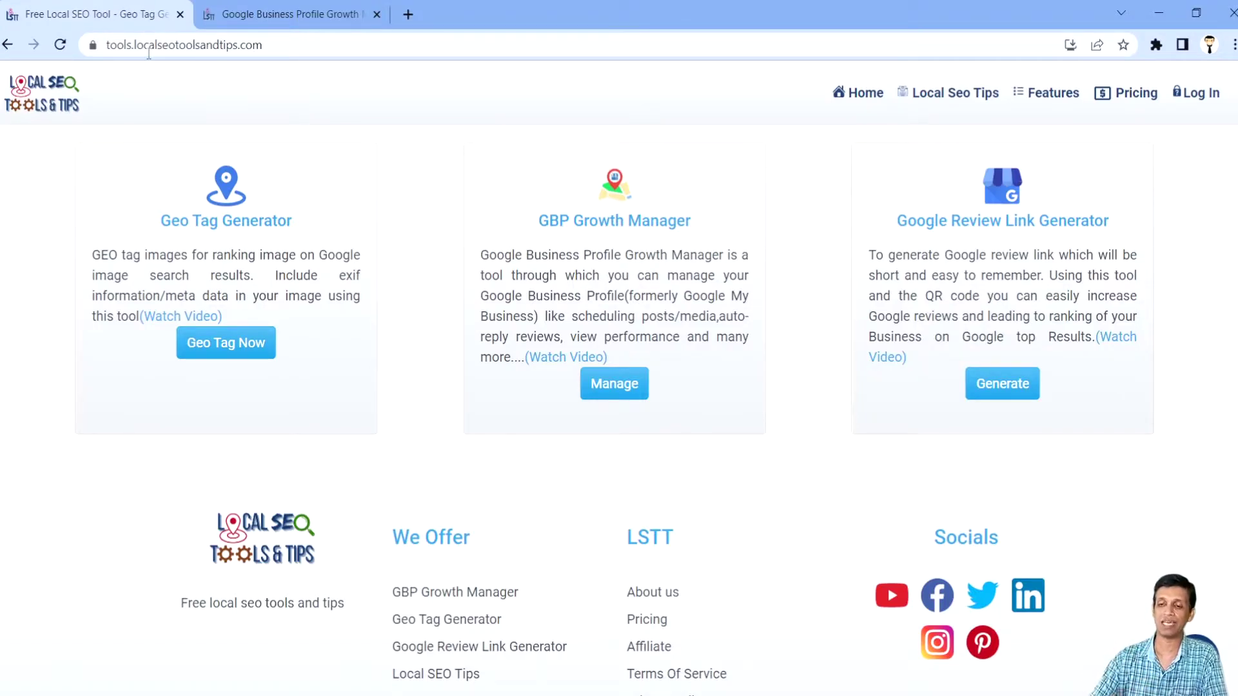
pyautogui.click(342, 14)
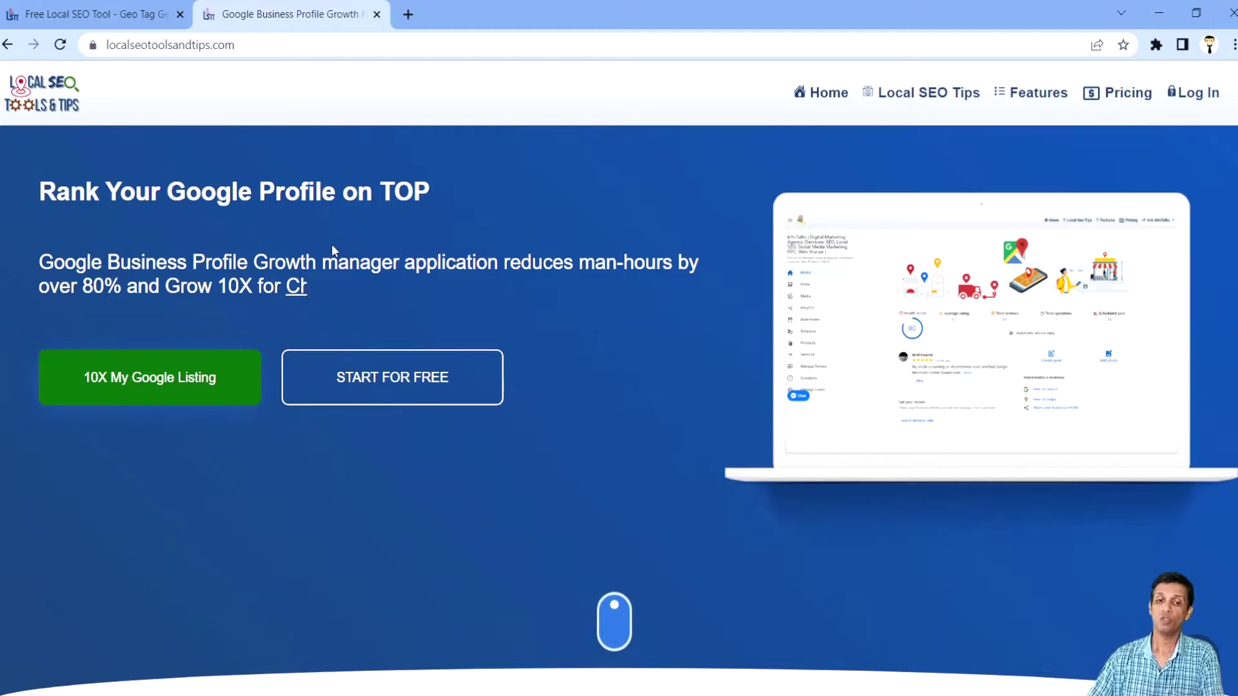
pyautogui.click(58, 12)
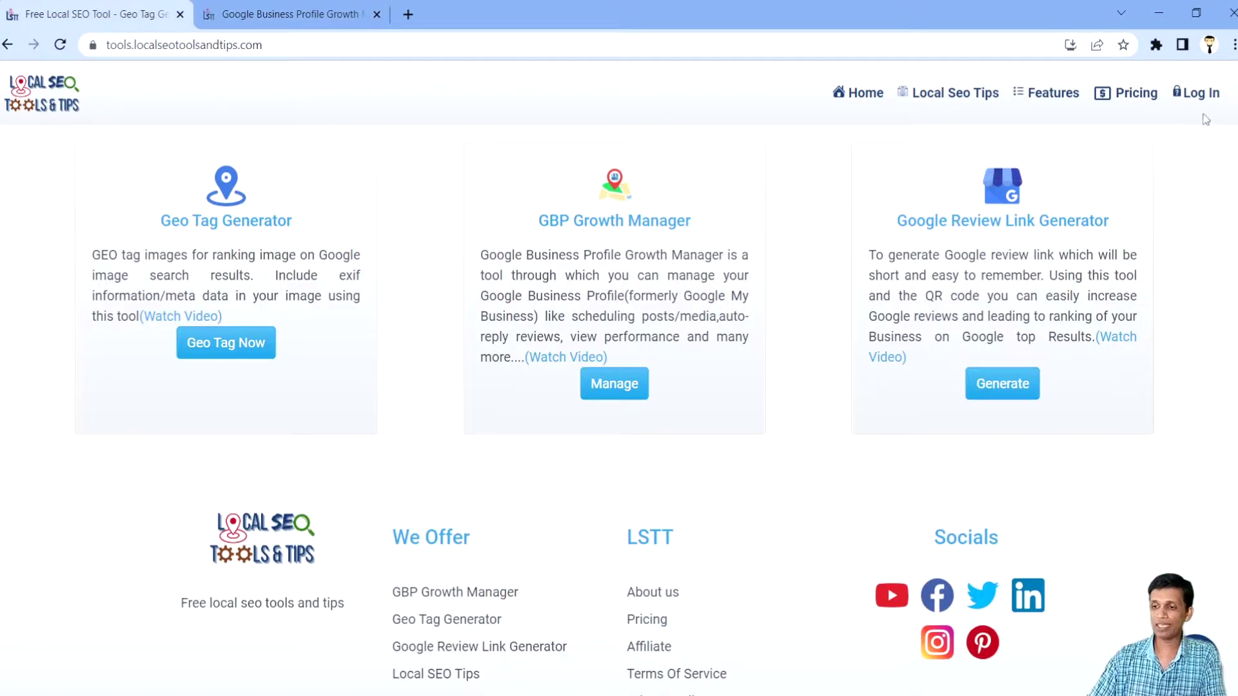
pyautogui.click(1210, 105)
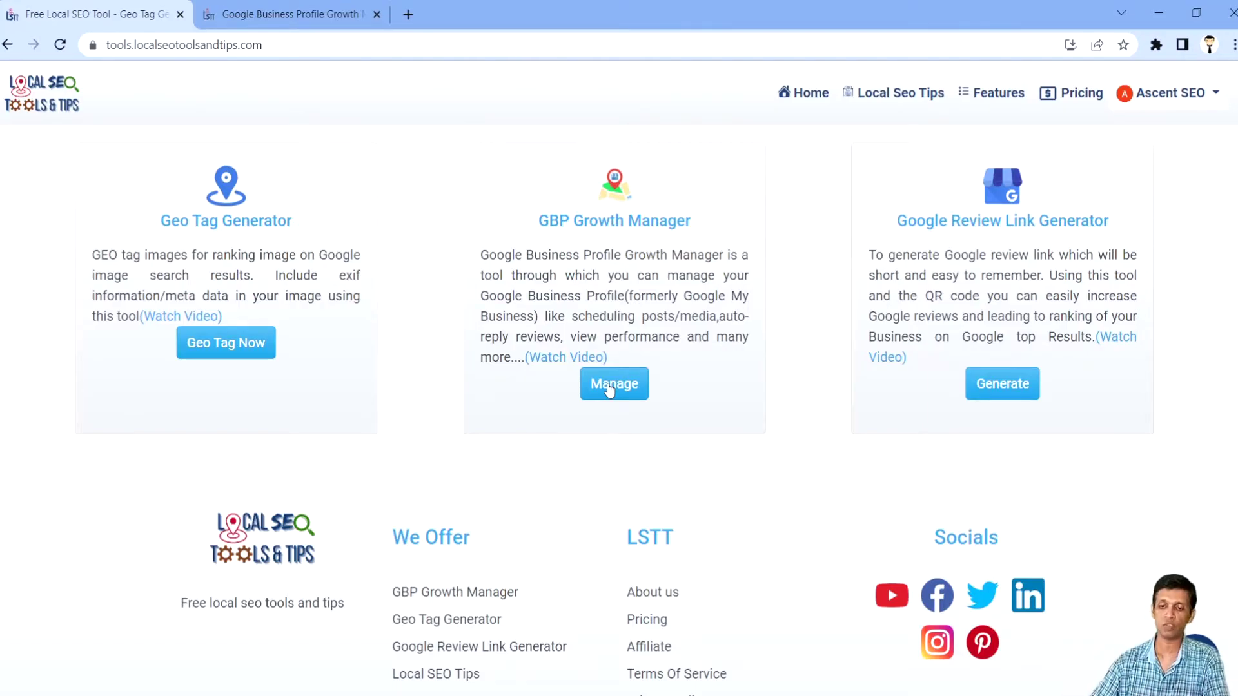
# Step: Open GBP Growth Manager's sign-in page and choose India as the country after typing 'indi'
pyautogui.click(608, 387)
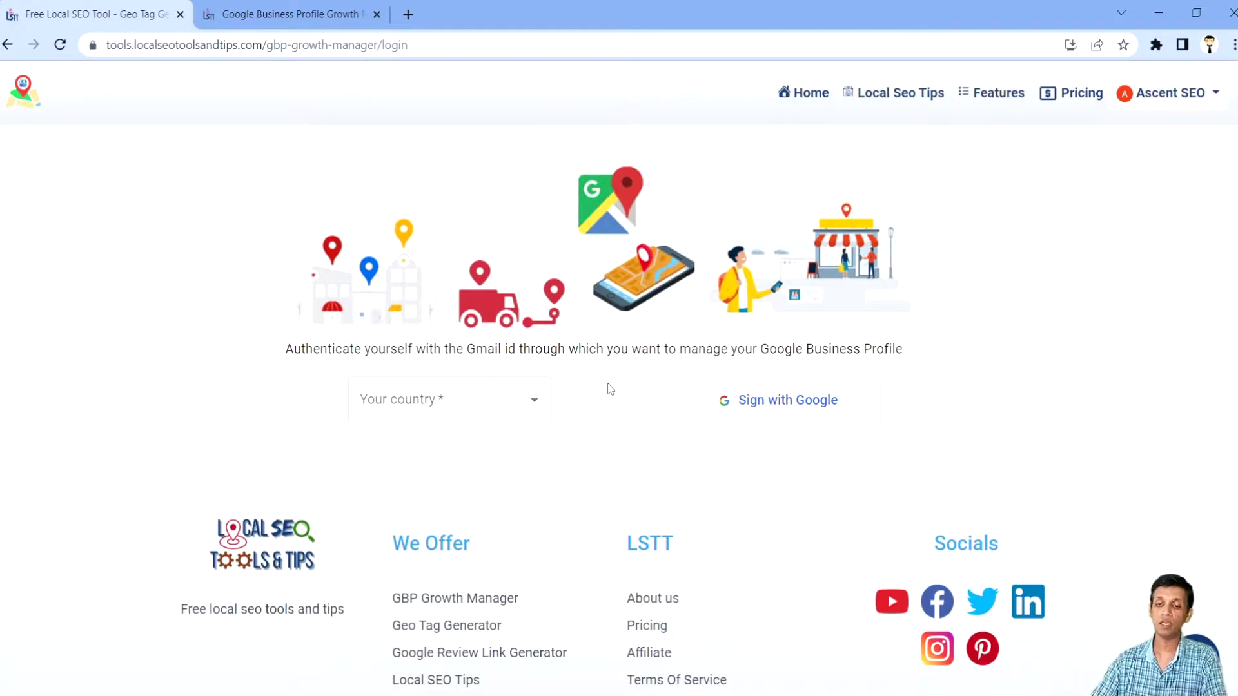
pyautogui.click(473, 402)
pyautogui.write('indi')
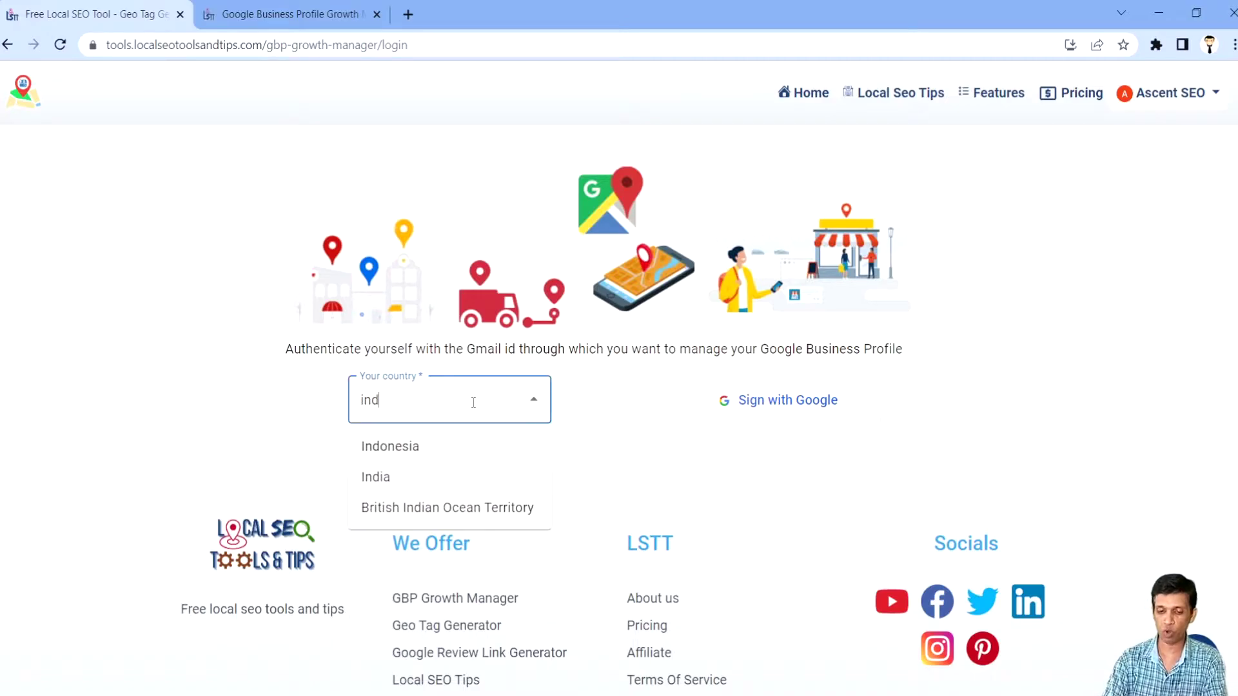
pyautogui.click(444, 457)
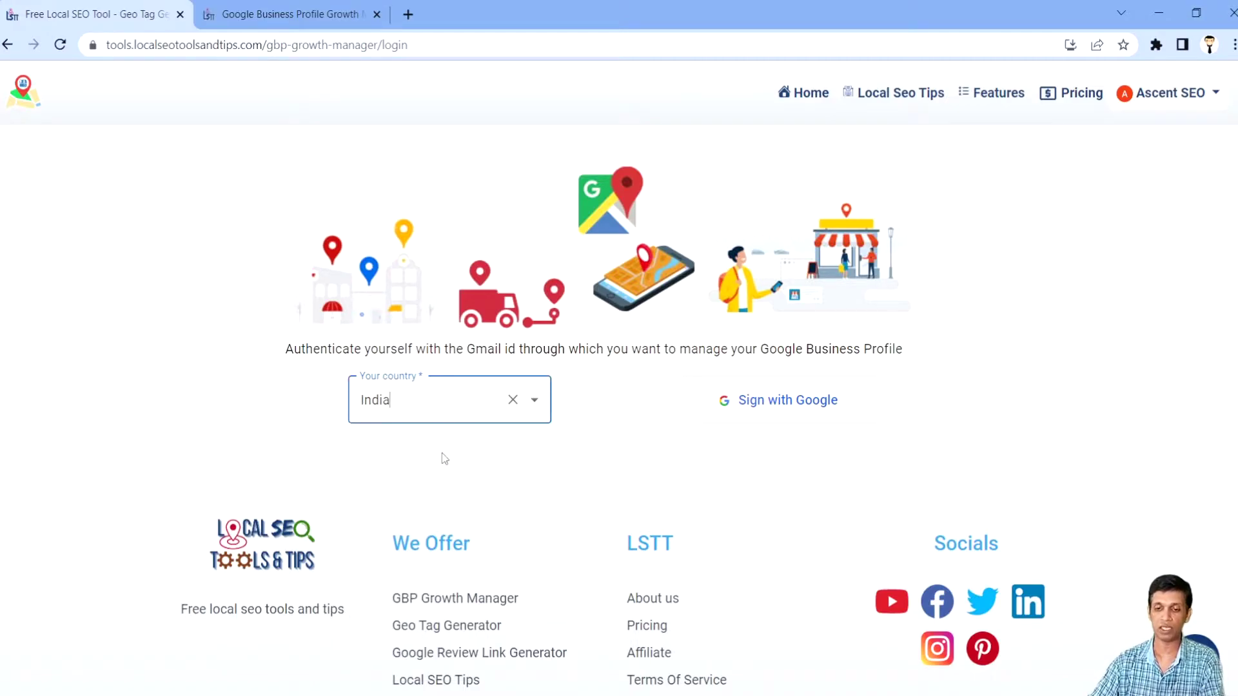
pyautogui.click(608, 430)
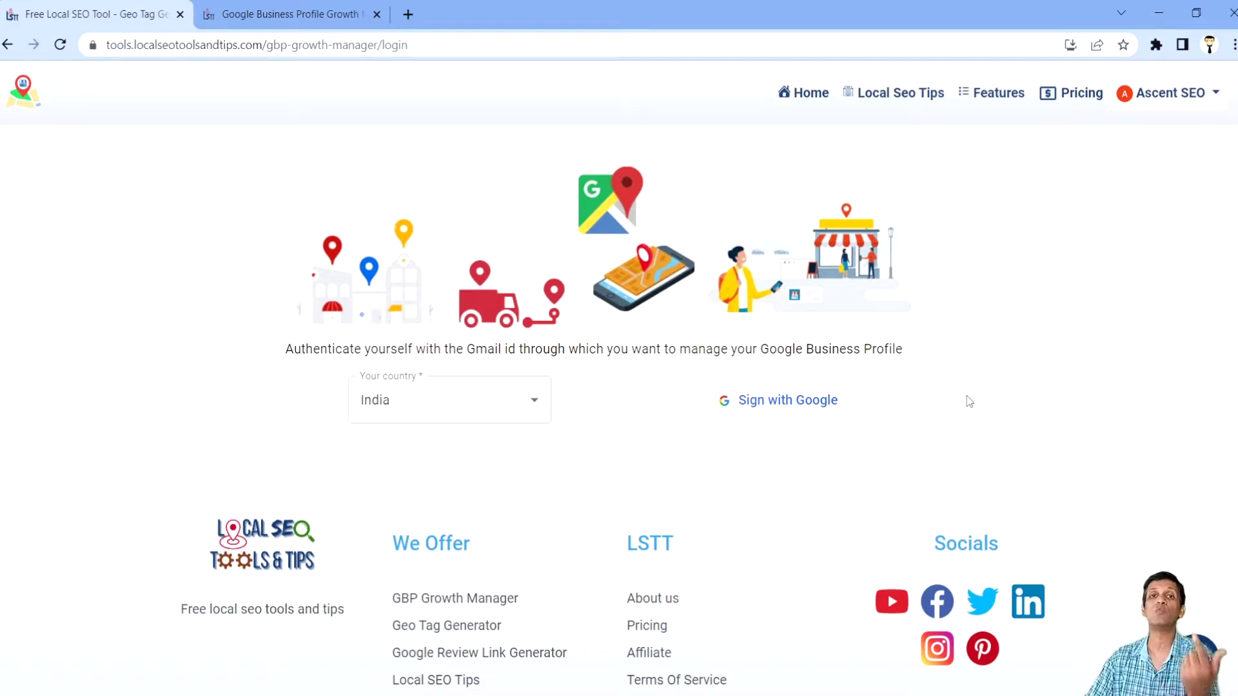
# Step: Sign in with the business Google account and approve access to its business listings
pyautogui.click(804, 401)
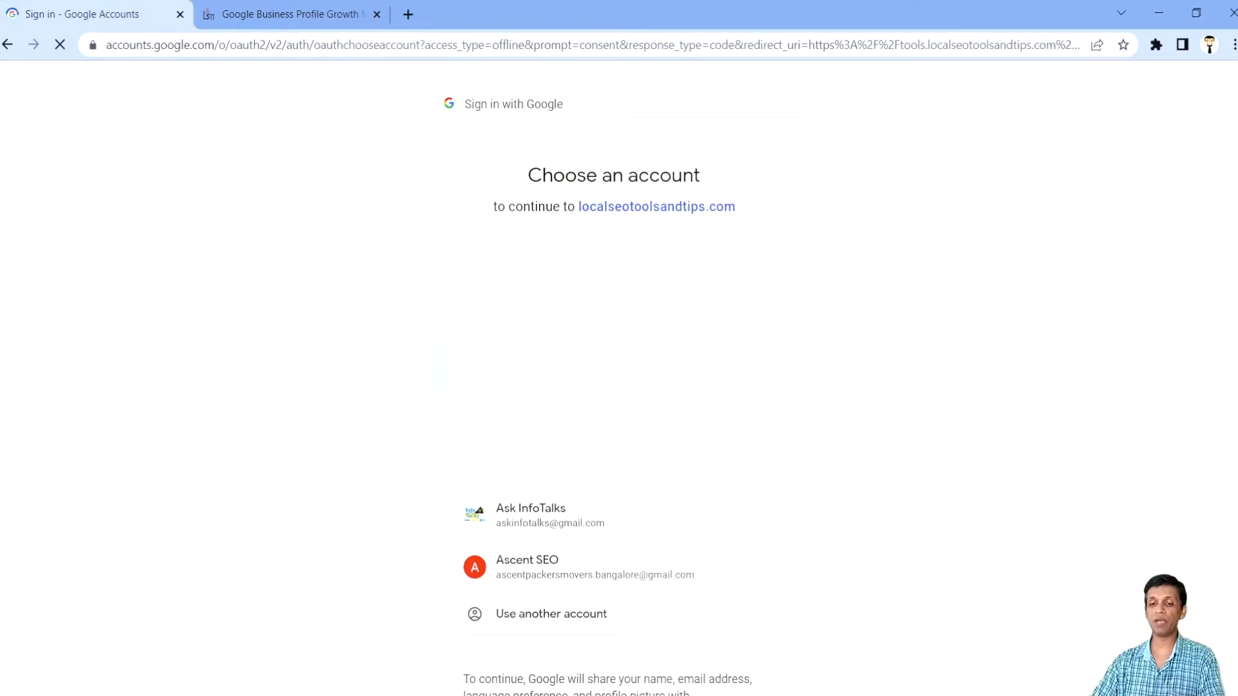
pyautogui.click(533, 572)
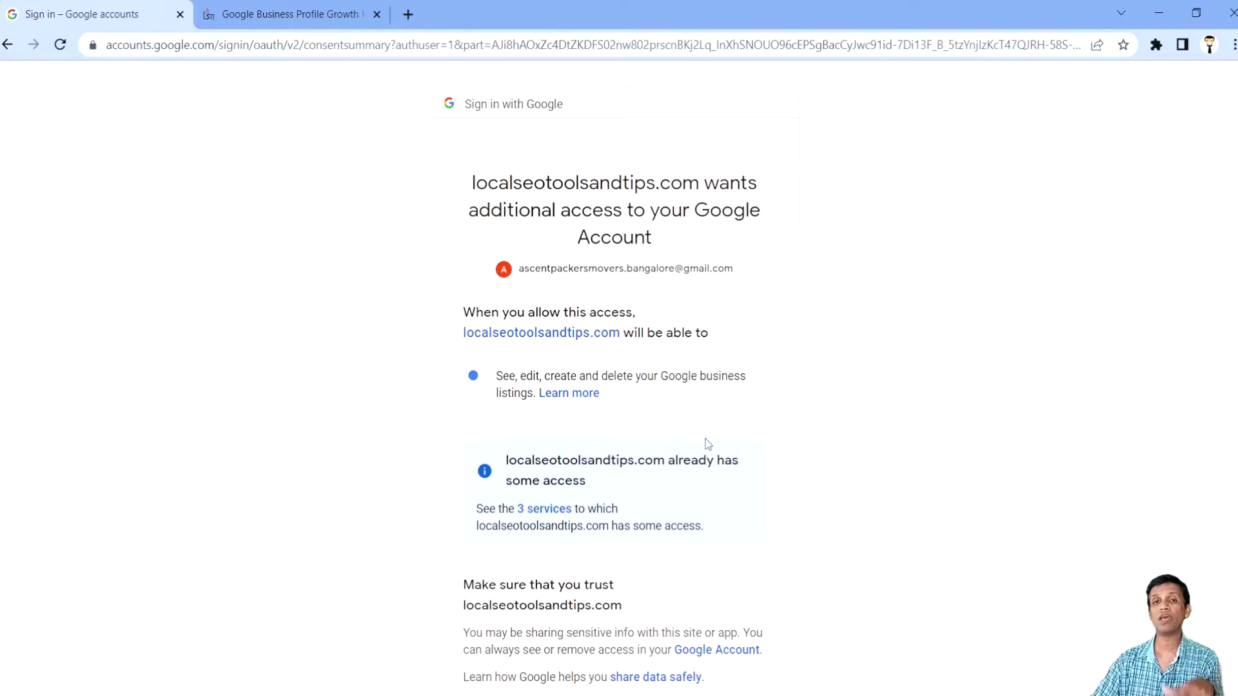
pyautogui.scroll(-3, 708, 444)
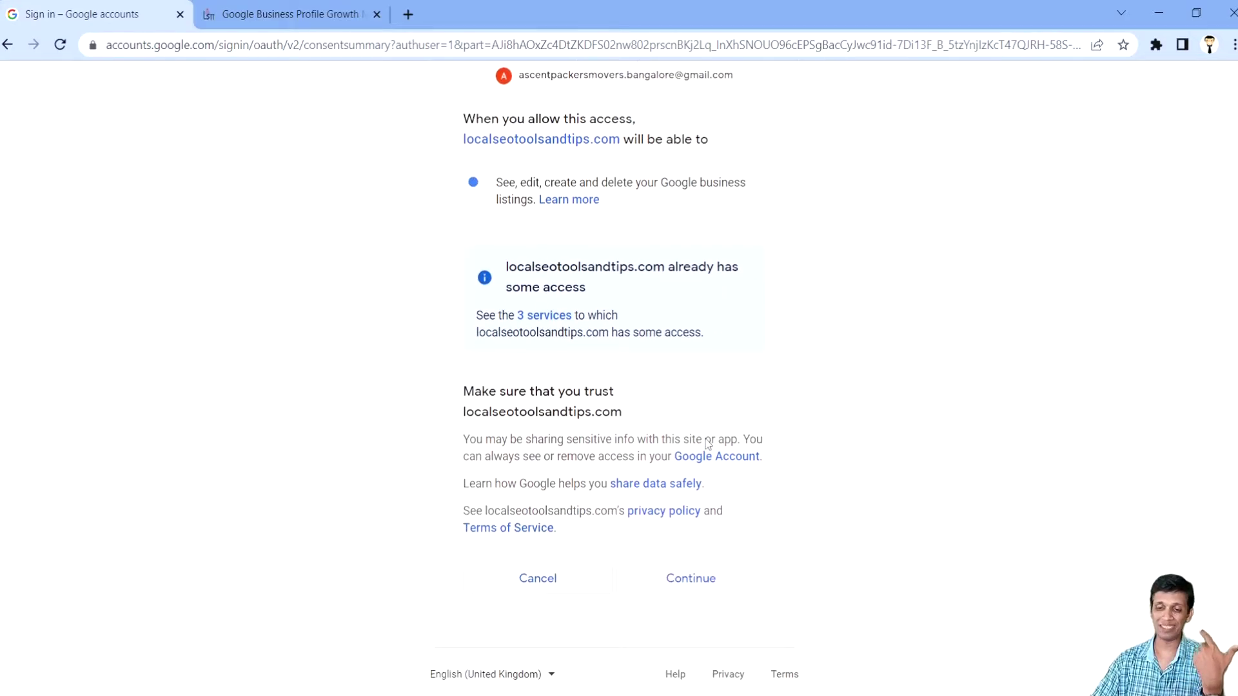
pyautogui.click(702, 579)
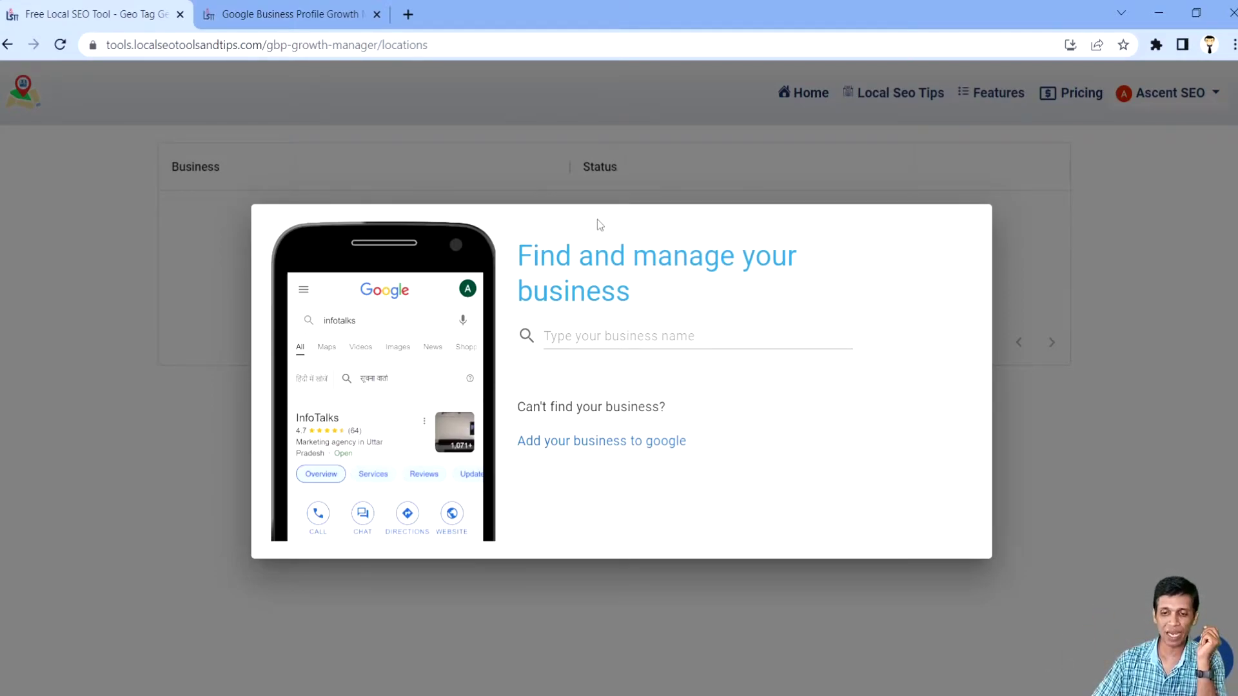
# Step: Search the business name field for 'my business'
pyautogui.click(578, 343)
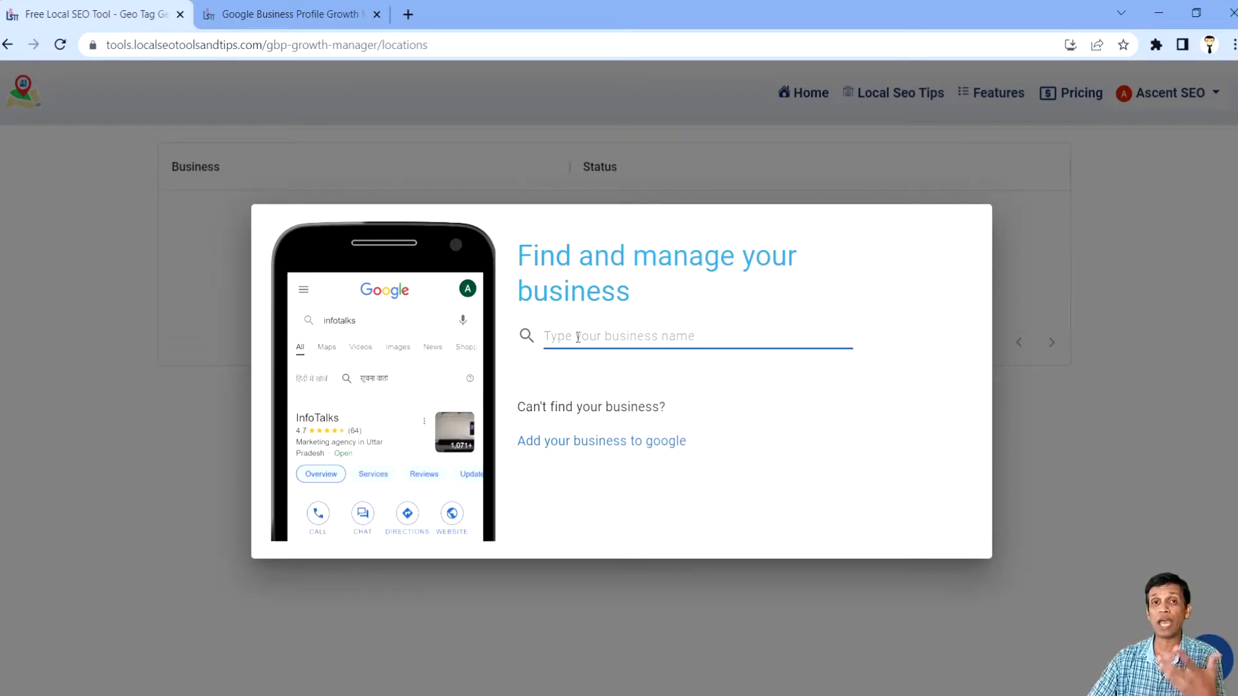
pyautogui.write('m')
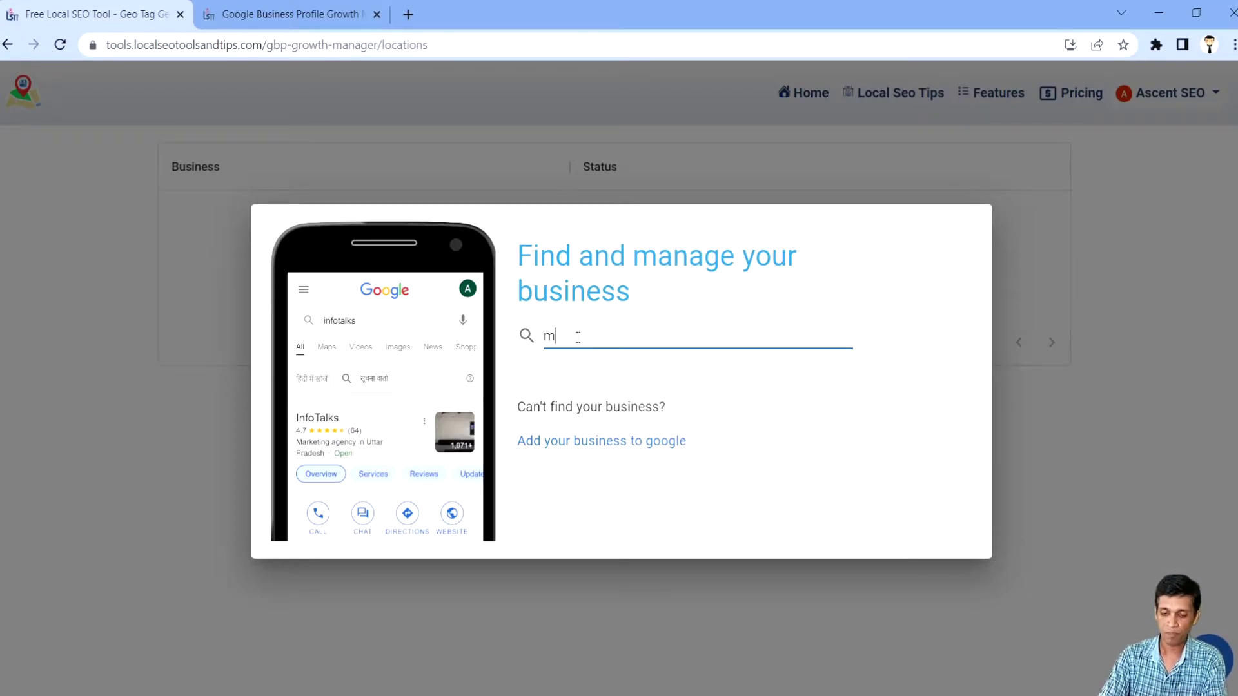
pyautogui.write('y business')
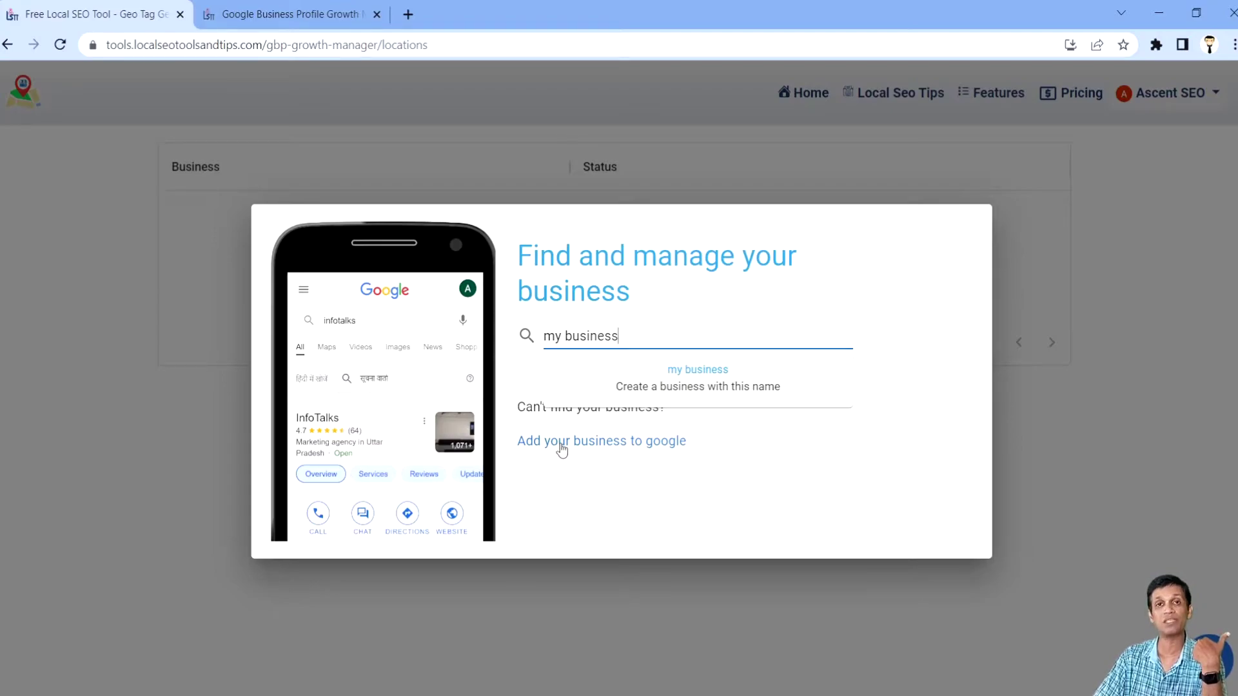
# Step: Start a new business named 'My Business' with description 'this is my business' and the phone number
pyautogui.click(562, 445)
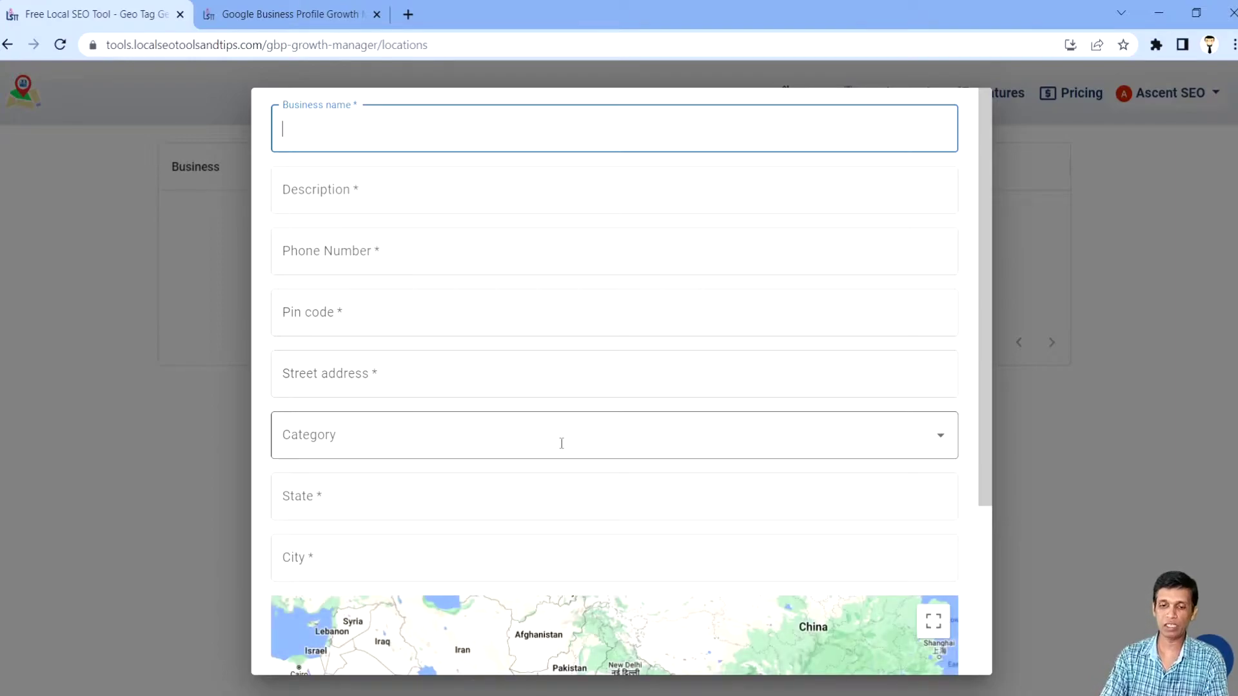
pyautogui.write('My')
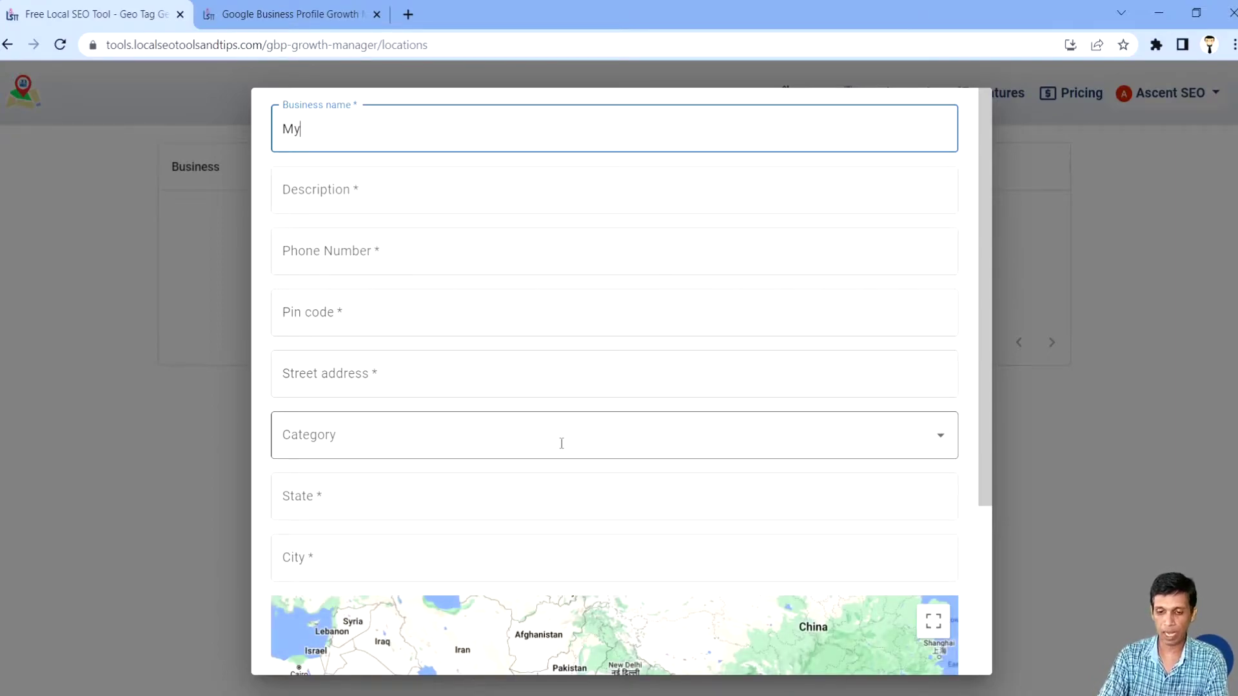
pyautogui.write(' Busines')
pyautogui.press('Tab')
pyautogui.click(353, 129)
pyautogui.write('s')
pyautogui.click(370, 185)
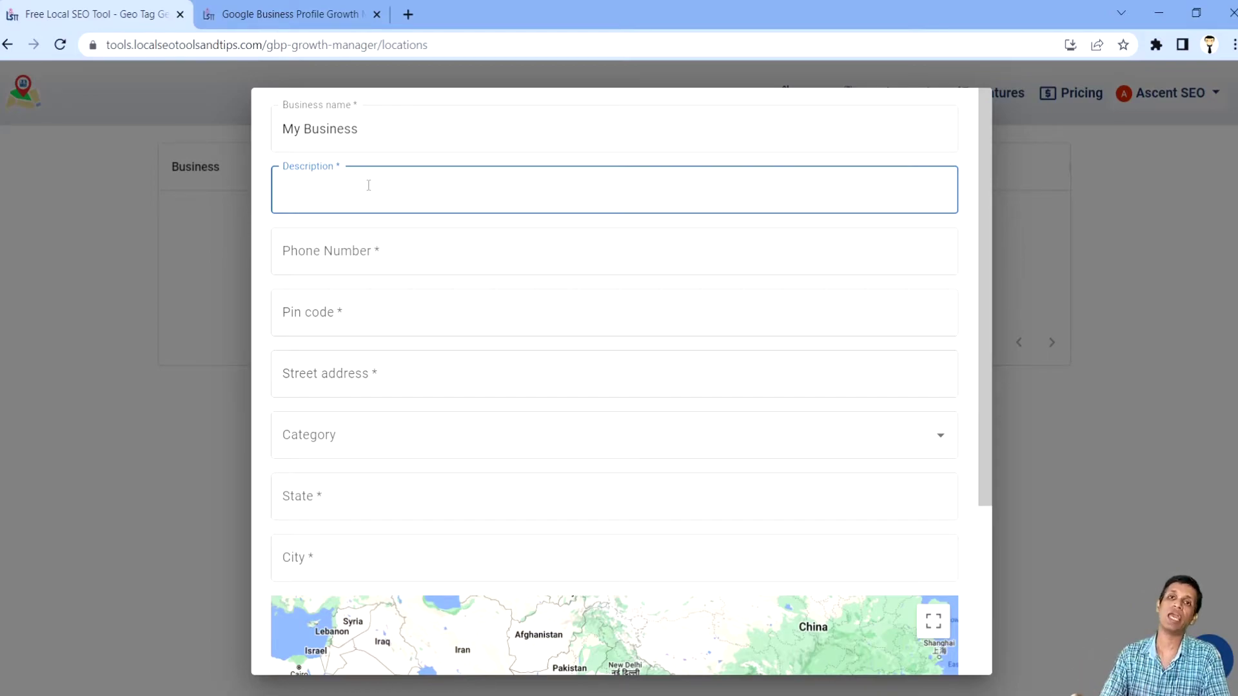
pyautogui.write('this is my business')
pyautogui.press('Tab')
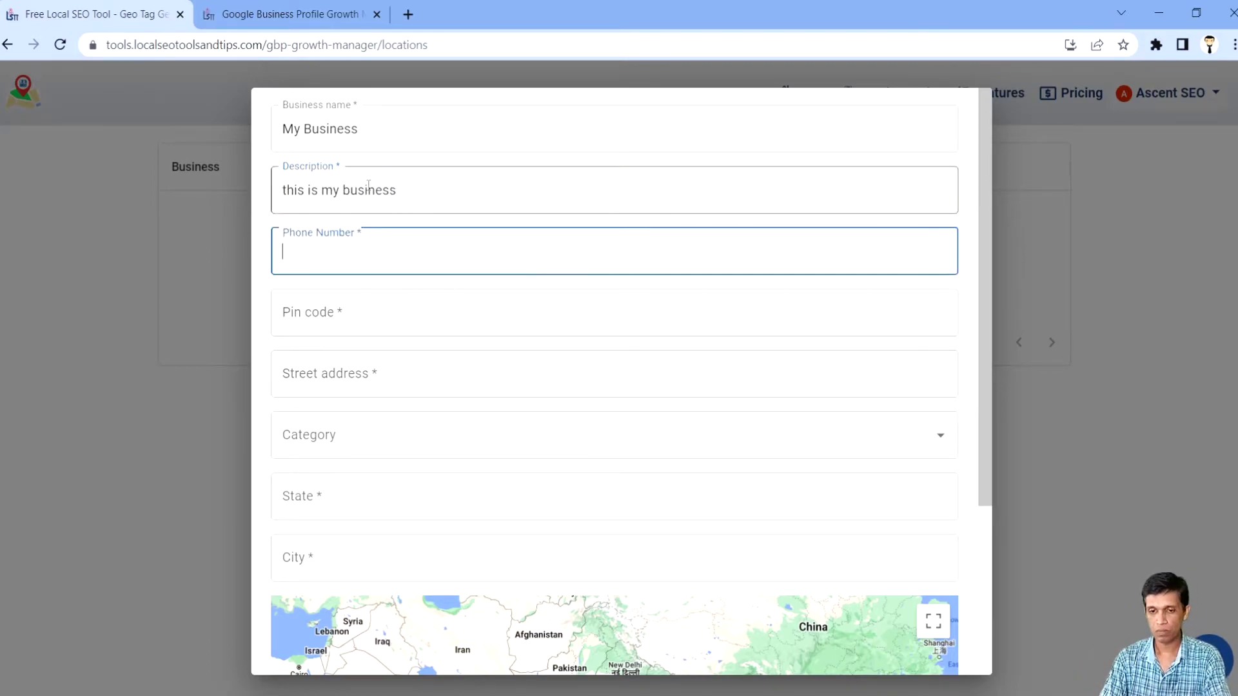
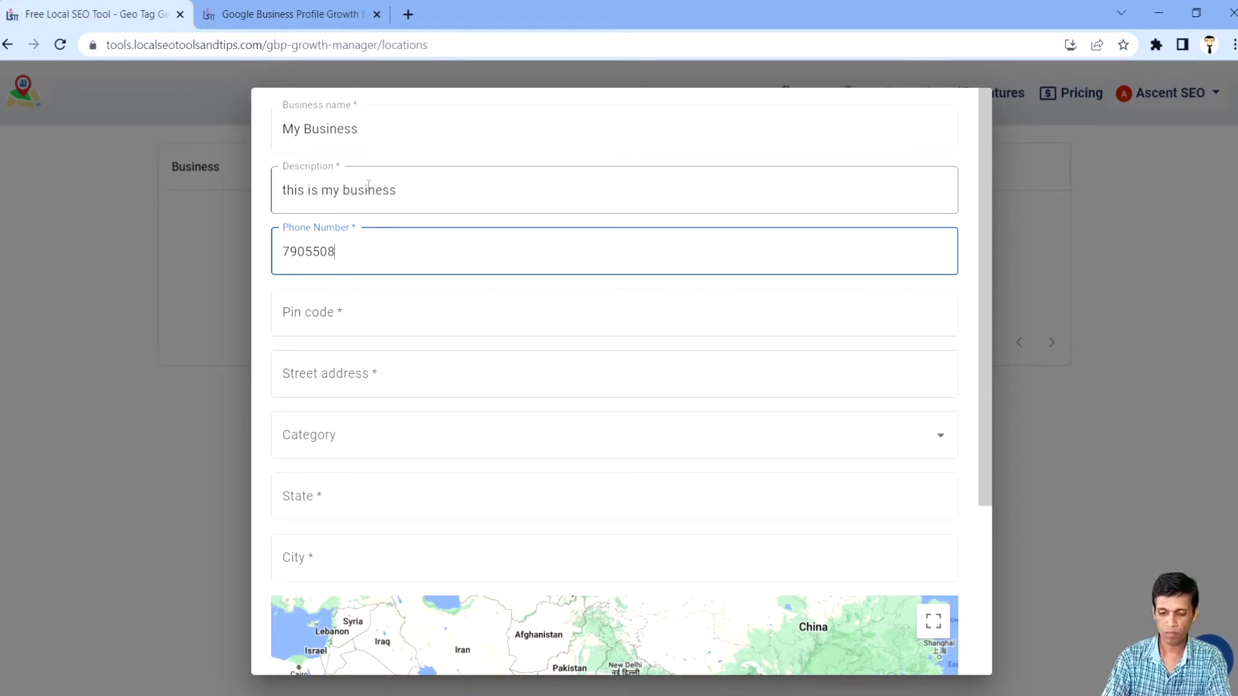
pyautogui.click(311, 251)
# Step: Enter the pin code and street address, category Iron & Steel Store, and state U.P
pyautogui.click(346, 317)
pyautogui.write('226001')
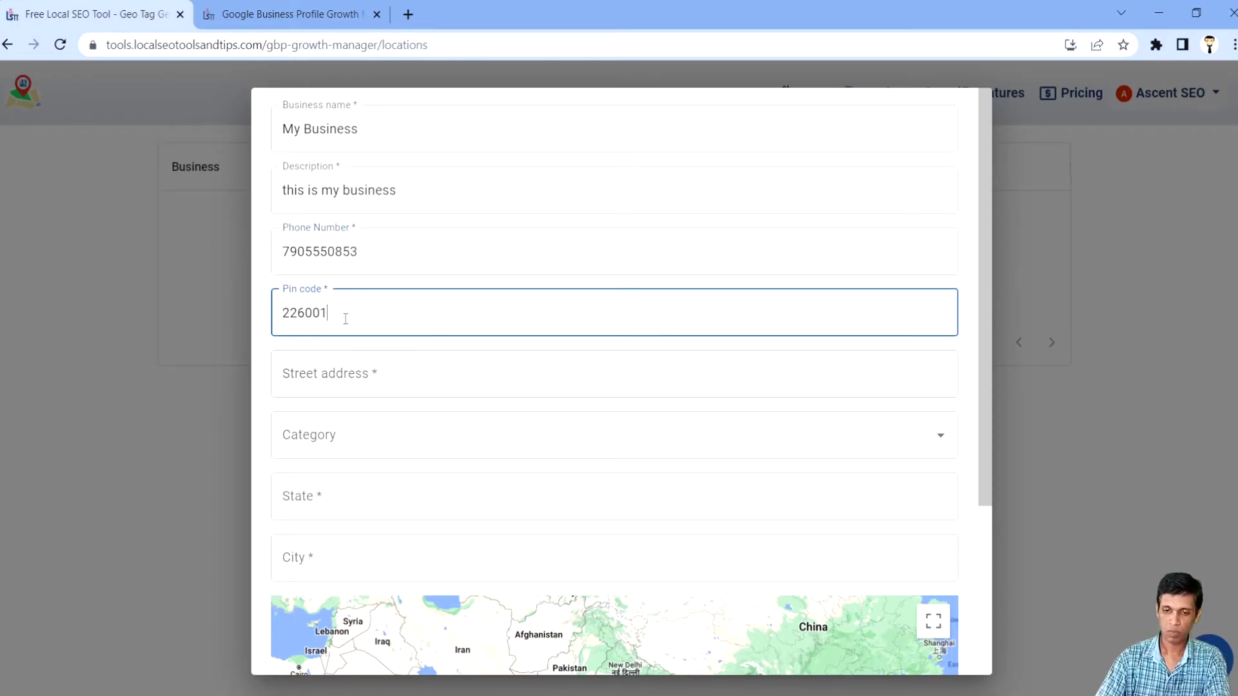
pyautogui.press('Tab')
pyautogui.press('Tab')
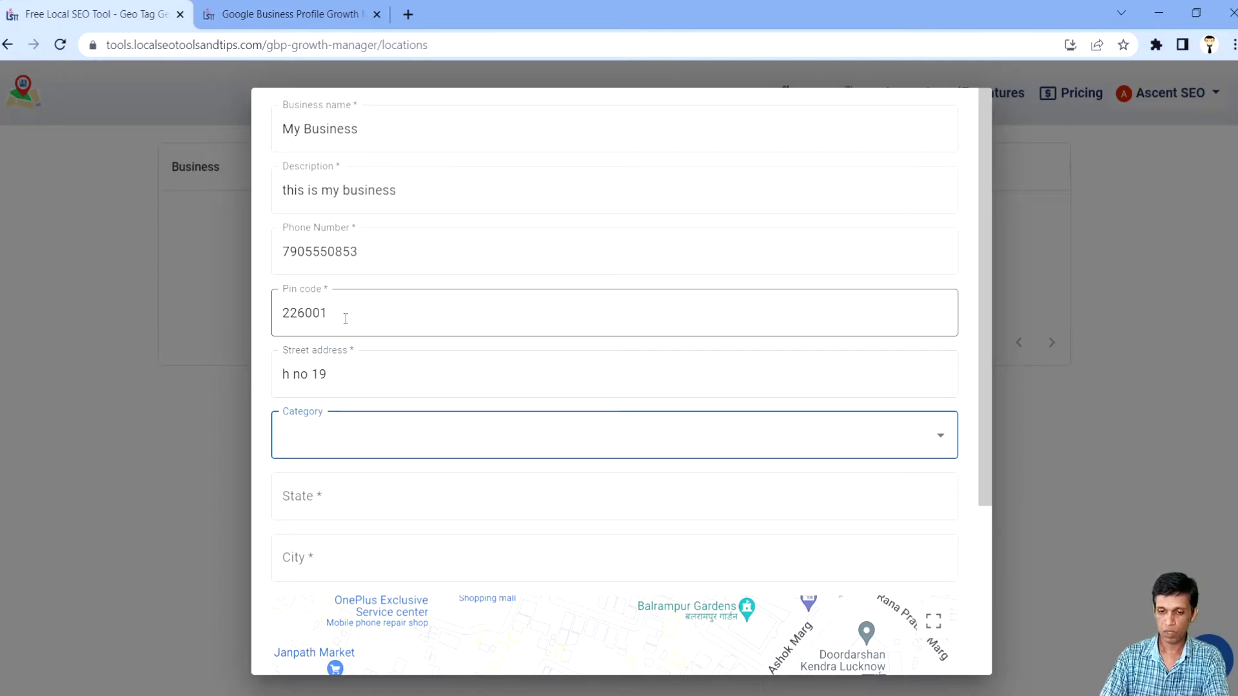
pyautogui.click(381, 439)
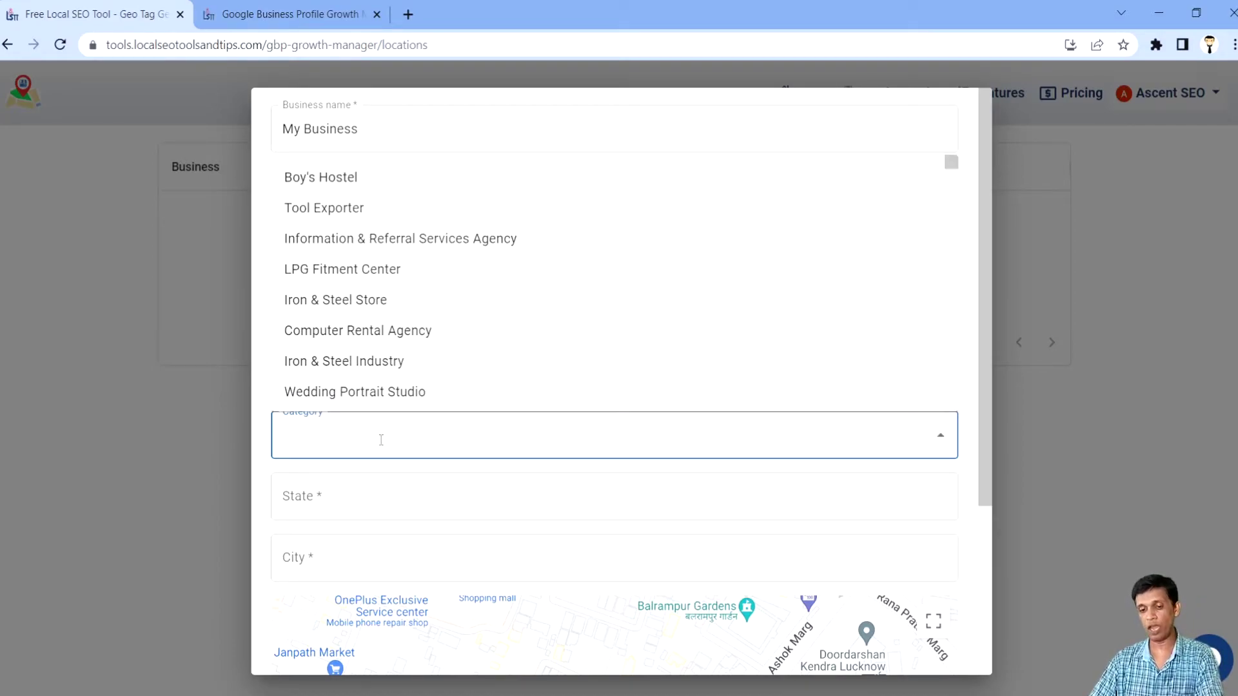
pyautogui.click(365, 301)
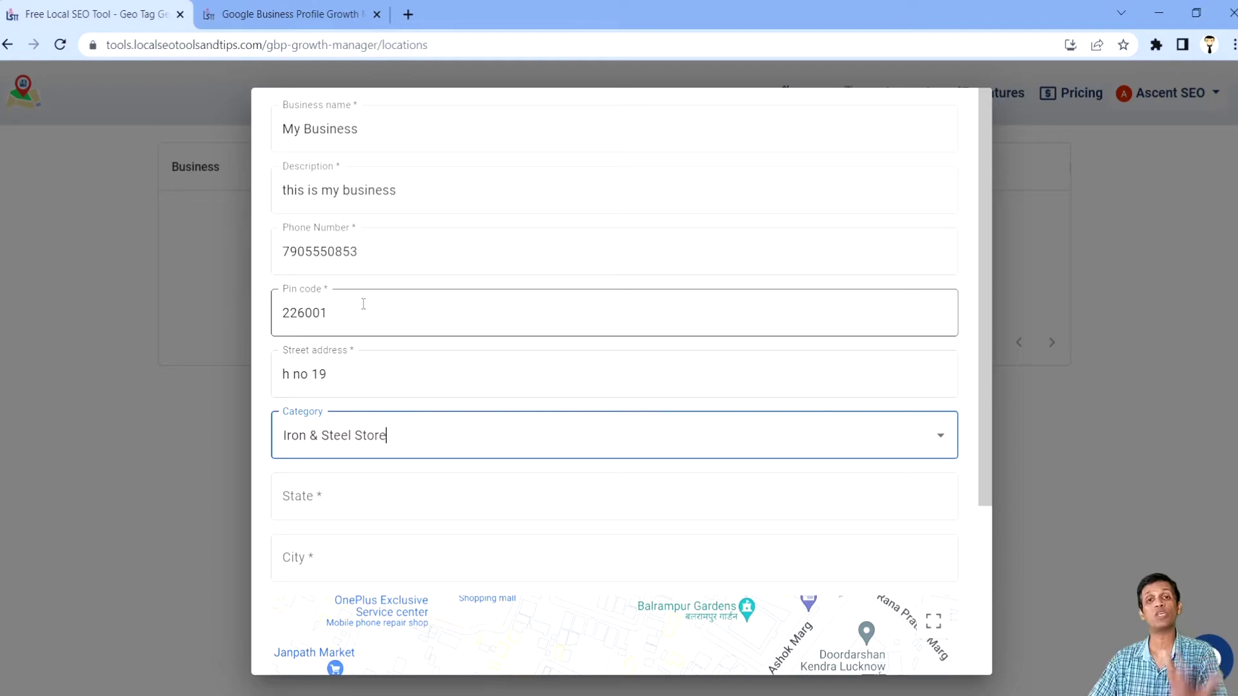
pyautogui.click(348, 513)
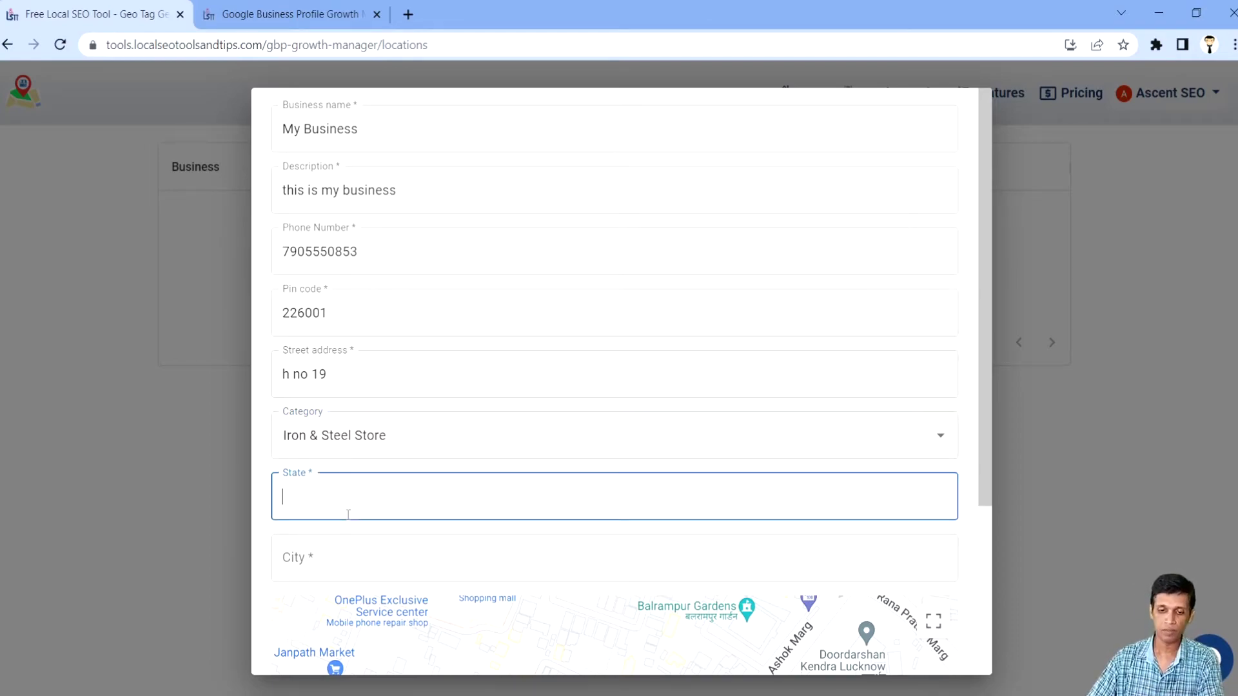
pyautogui.write('U.P.')
pyautogui.press('Tab')
# Step: Enter Lucknow as the city and zoom the embedded map to locate the pin
pyautogui.write('Lucknow')
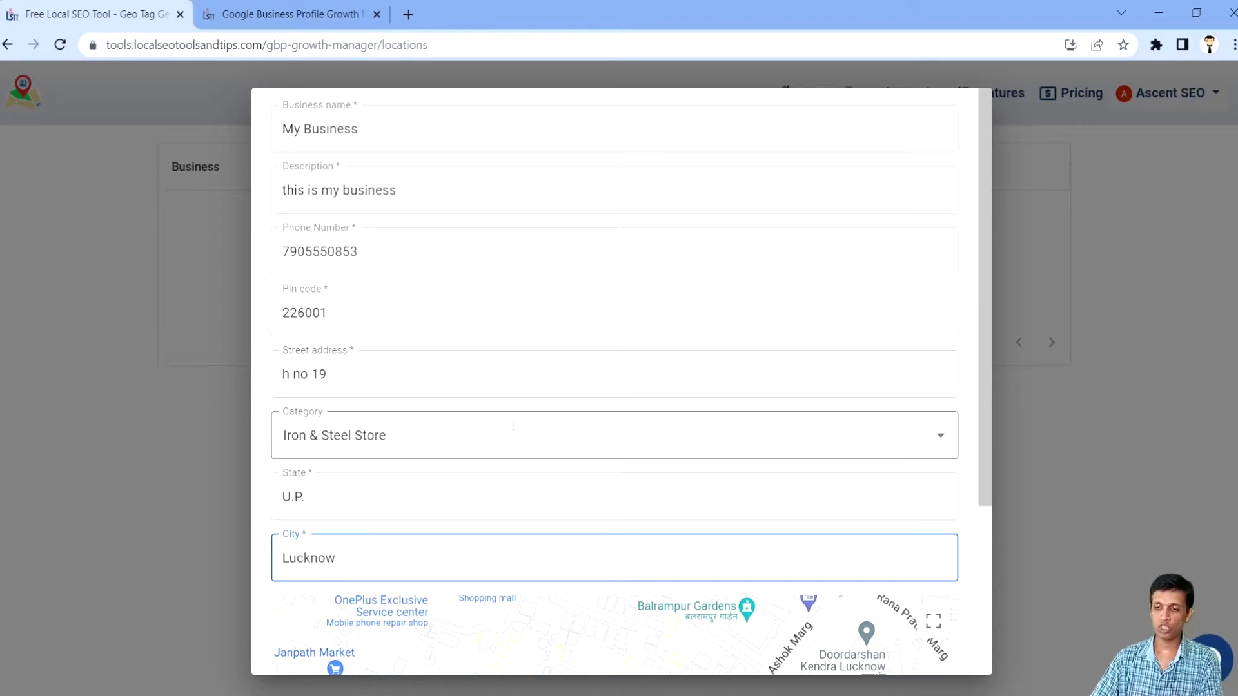
pyautogui.scroll(-3, 514, 422)
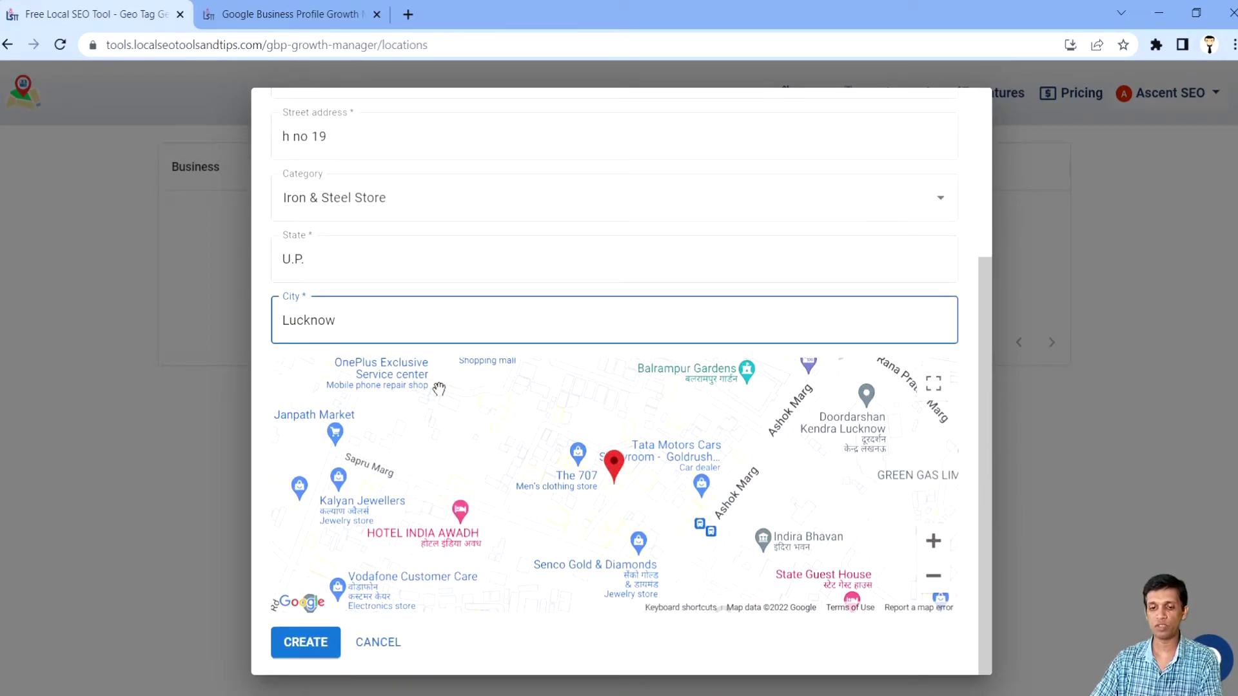
pyautogui.scroll(-1, 439, 388)
pyautogui.scroll(-1, 439, 389)
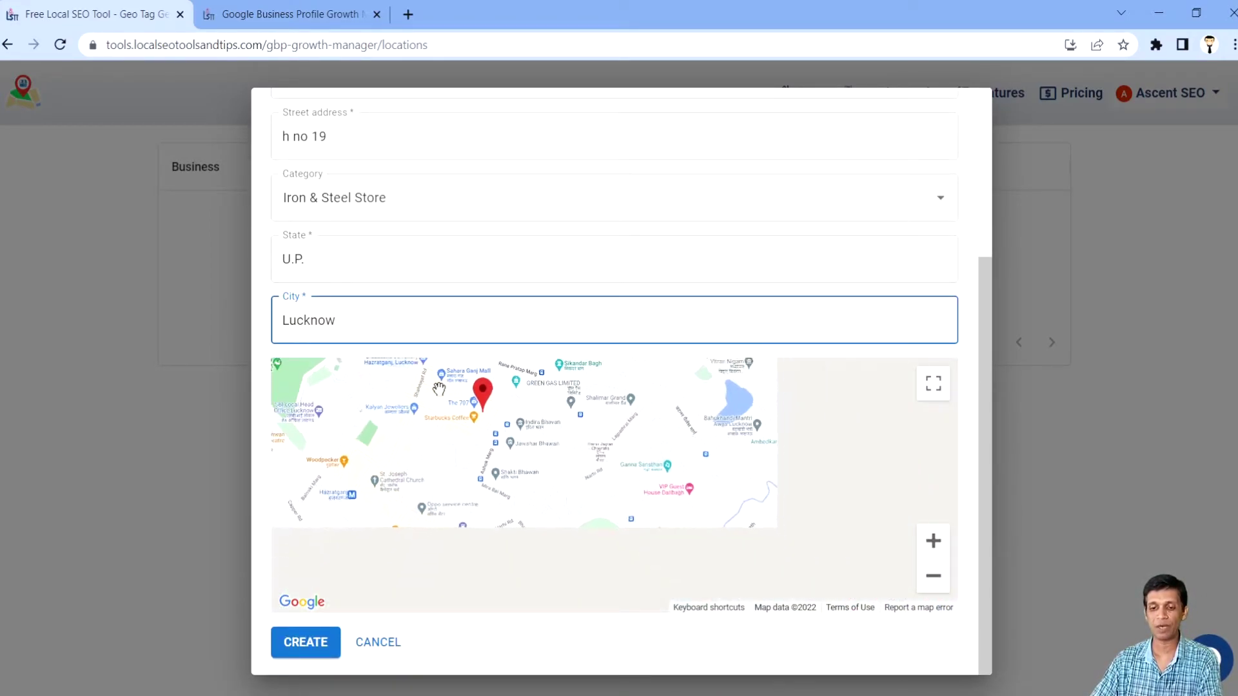
pyautogui.scroll(2, 439, 389)
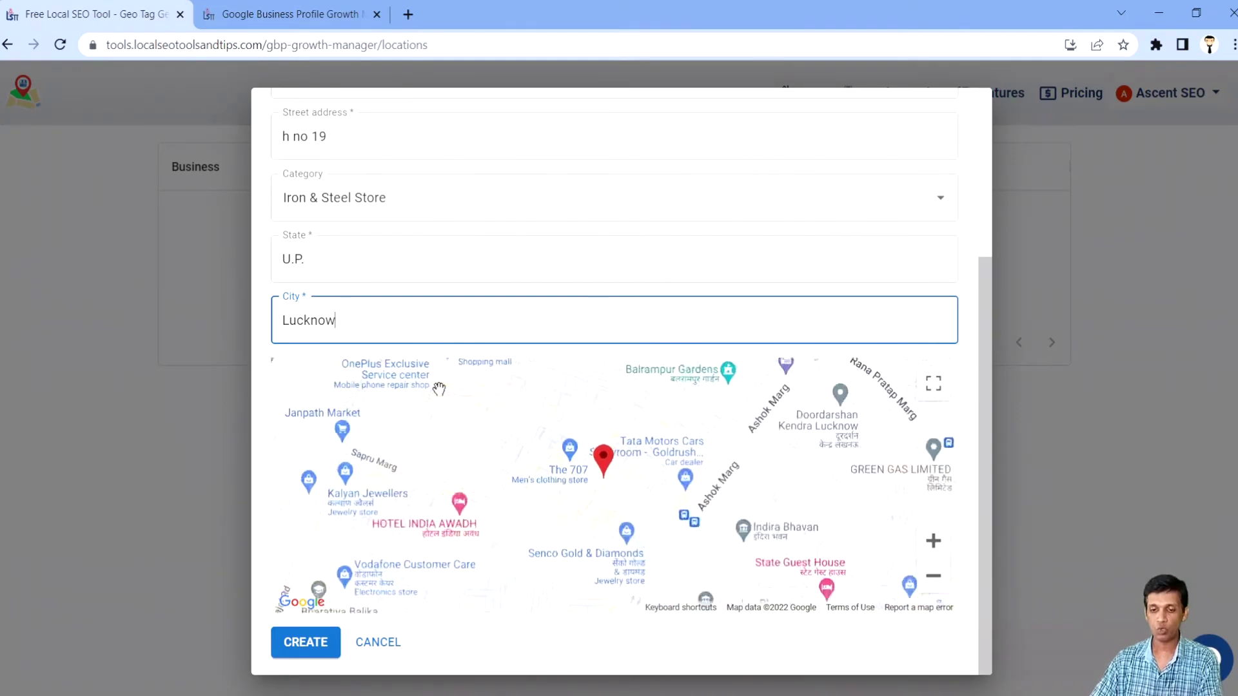
pyautogui.scroll(-1, 439, 389)
pyautogui.scroll(1, 439, 388)
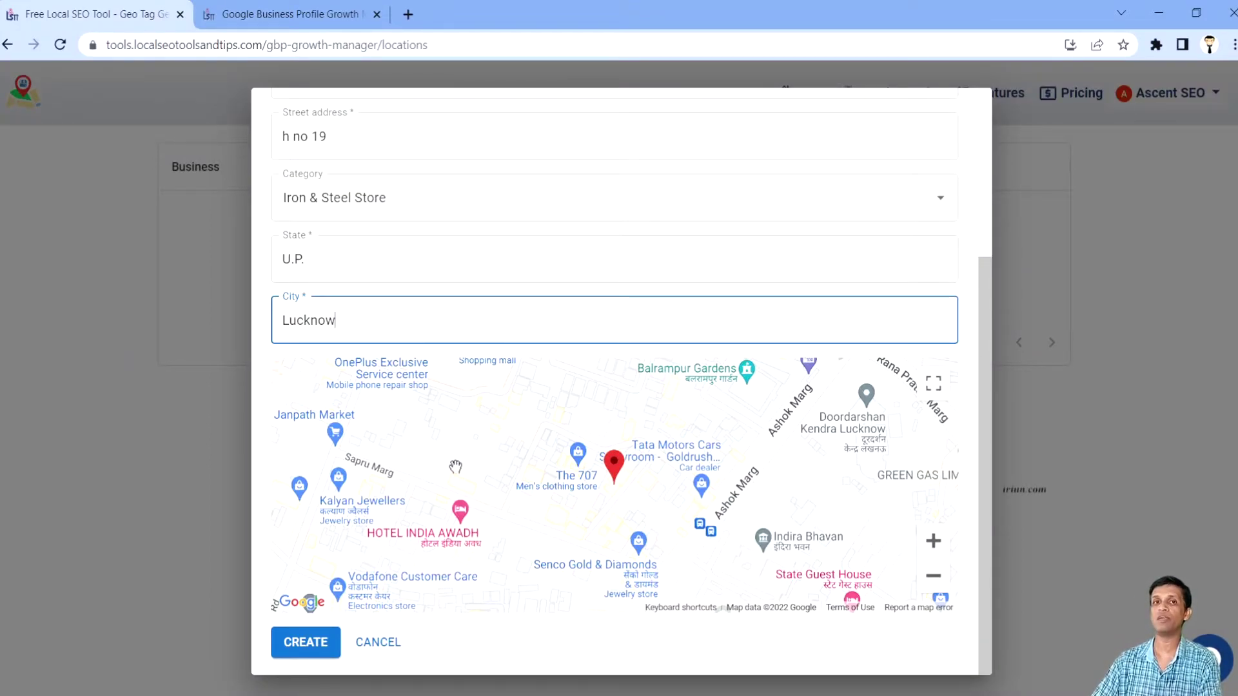
pyautogui.scroll(2, 455, 466)
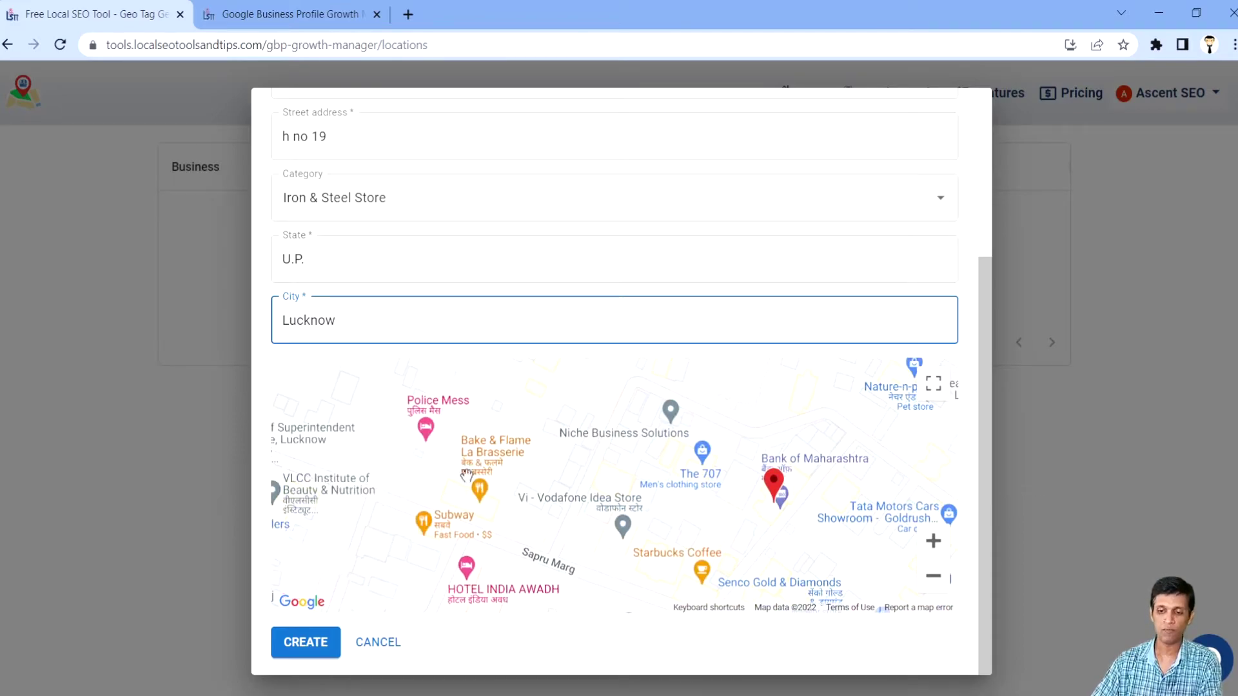
pyautogui.moveTo(729, 527); pyautogui.dragTo(461, 464)
pyautogui.scroll(-1, 460, 458)
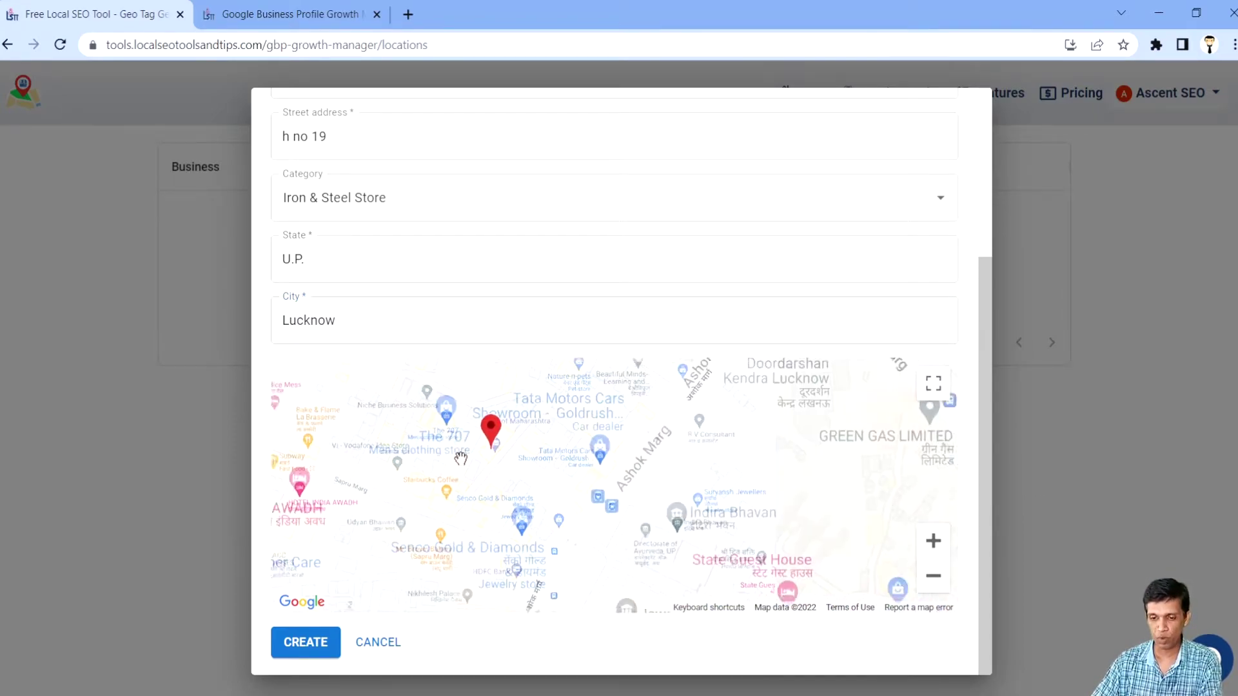
pyautogui.scroll(-2, 461, 458)
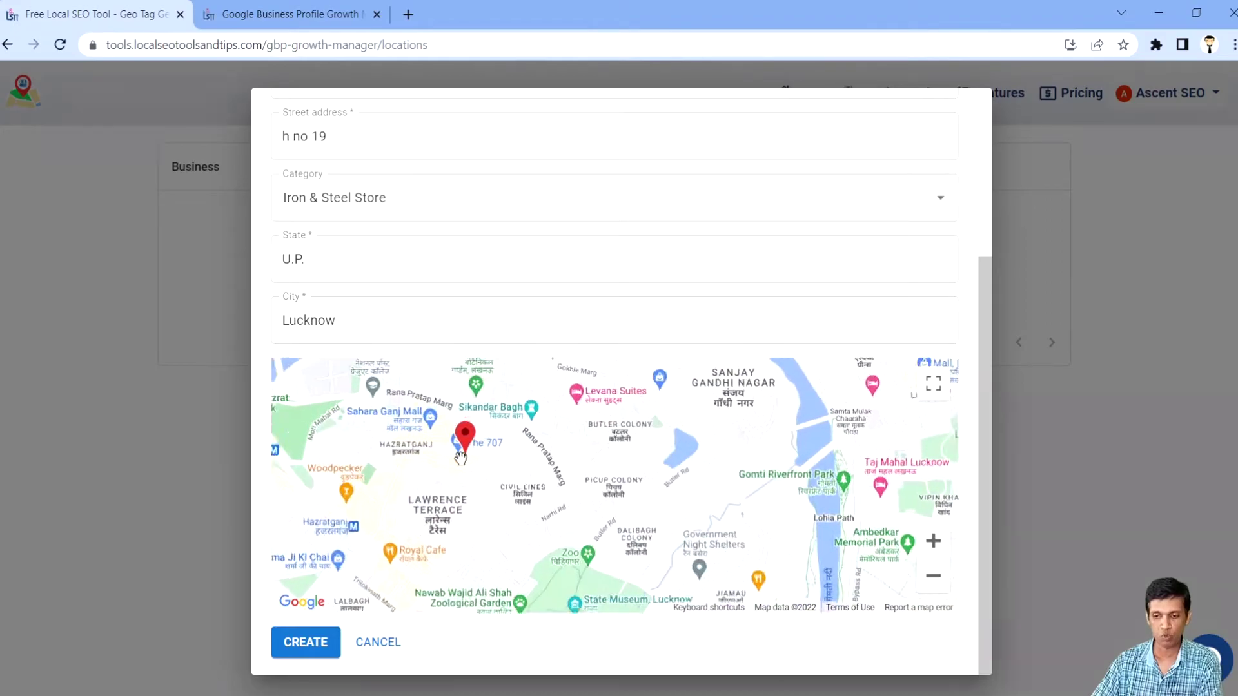
pyautogui.scroll(-1, 460, 459)
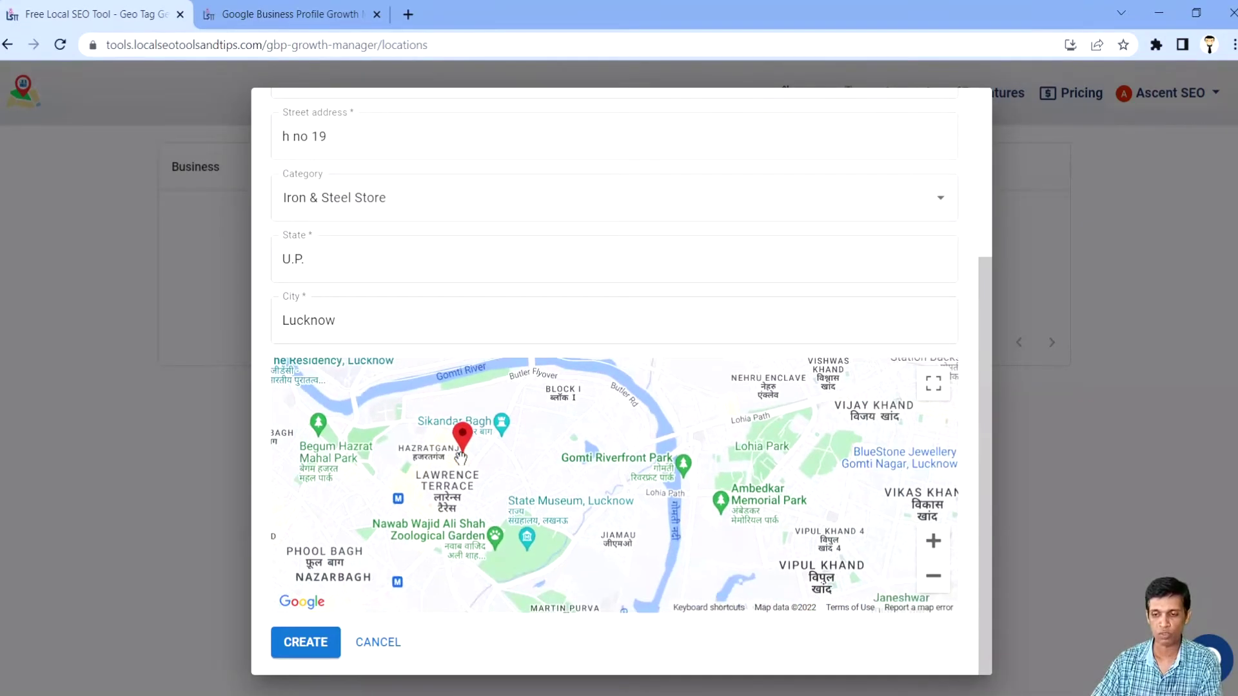
pyautogui.click(933, 541)
pyautogui.click(933, 576)
# Step: Pin the business near the Jio Digital Store bus stops in Hazratganj and submit with CREATE
pyautogui.moveTo(557, 472); pyautogui.dragTo(592, 468)
pyautogui.scroll(1, 568, 462)
pyautogui.scroll(1, 574, 470)
pyautogui.scroll(1, 576, 498)
pyautogui.scroll(1, 592, 459)
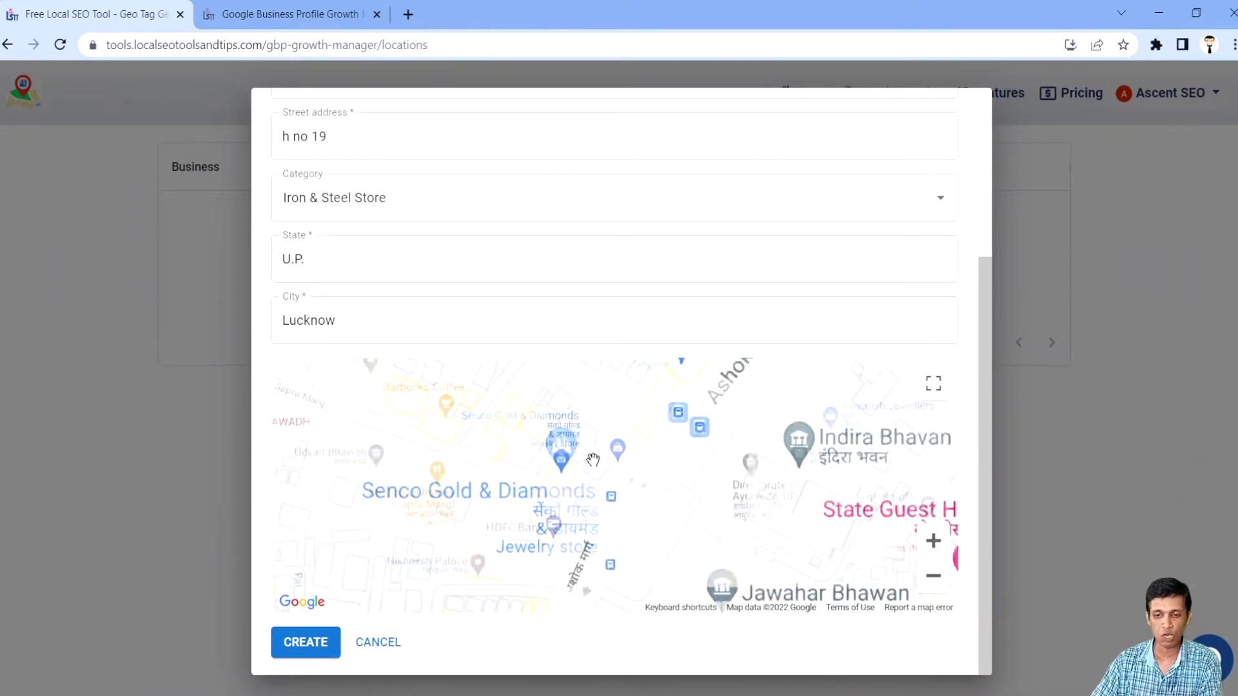
pyautogui.moveTo(553, 361); pyautogui.dragTo(542, 452)
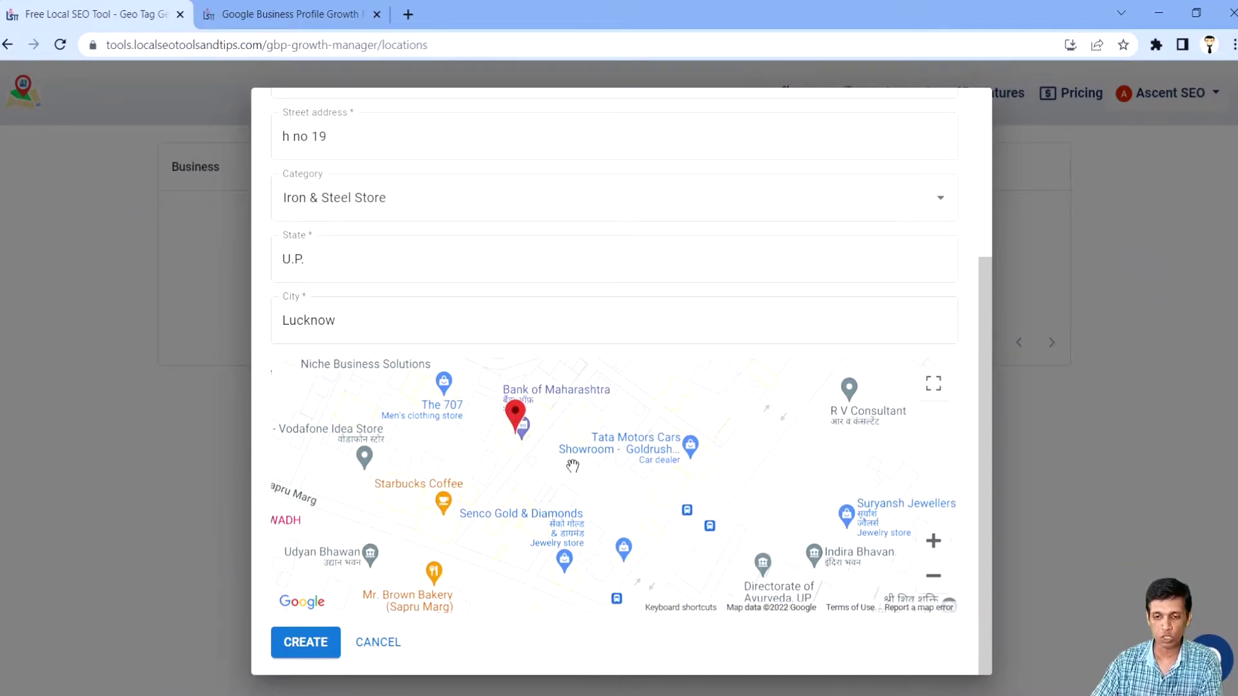
pyautogui.moveTo(518, 410)
pyautogui.mouseDown()
pyautogui.moveTo(597, 477)
pyautogui.moveTo(653, 489)
pyautogui.mouseUp()
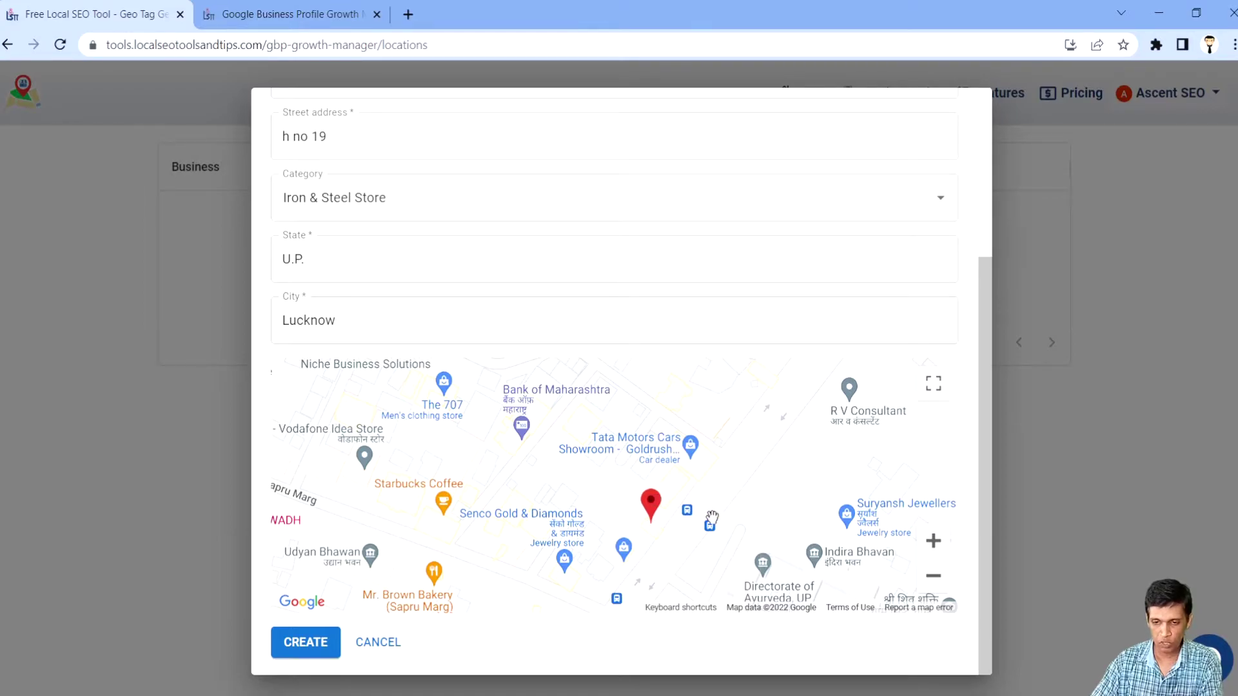
pyautogui.moveTo(782, 525); pyautogui.dragTo(775, 453)
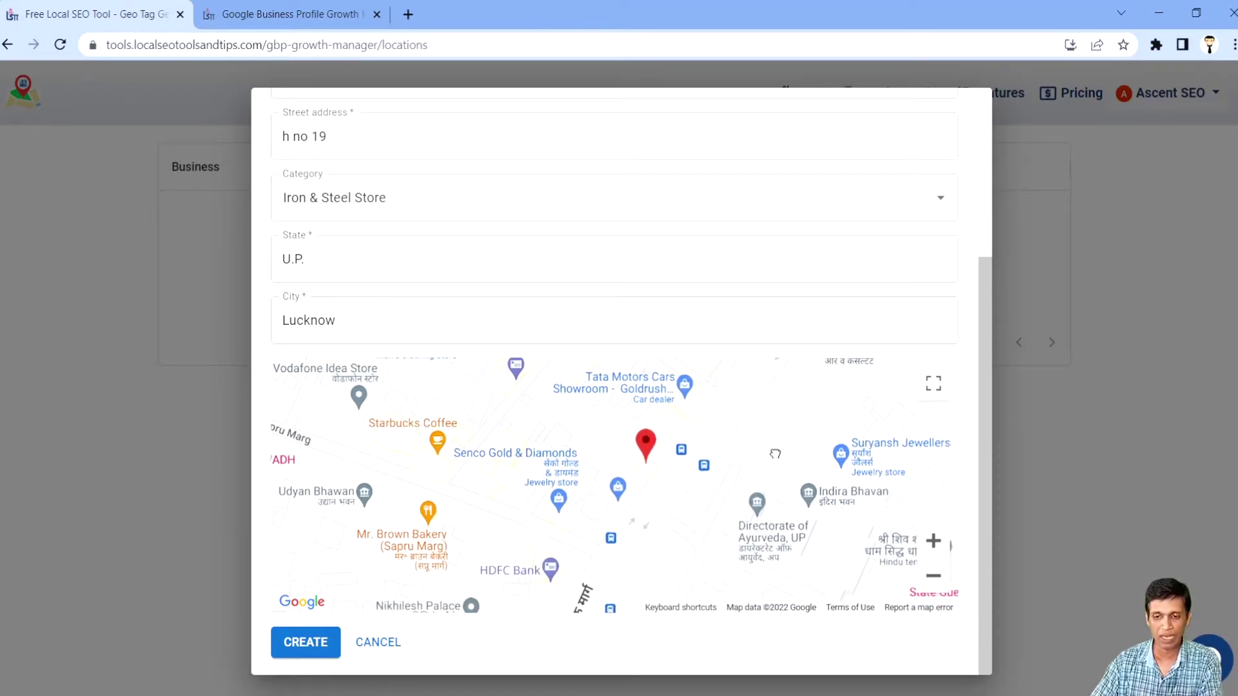
pyautogui.doubleClick(775, 454)
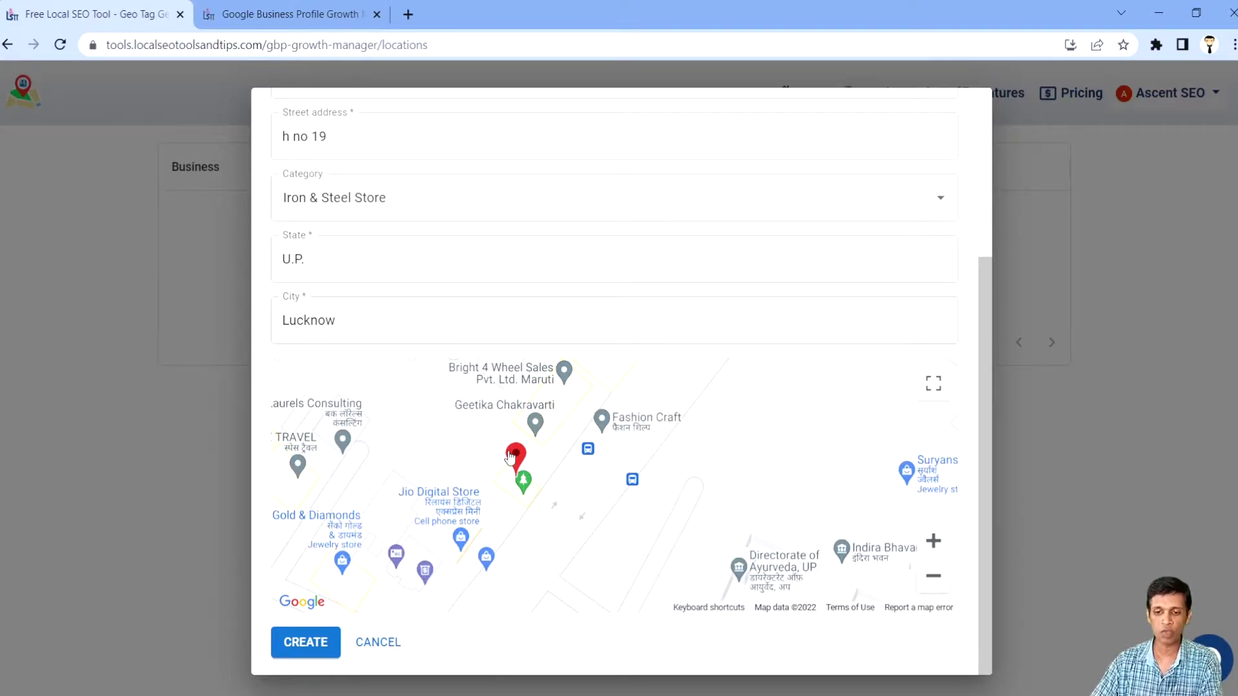
pyautogui.click(321, 646)
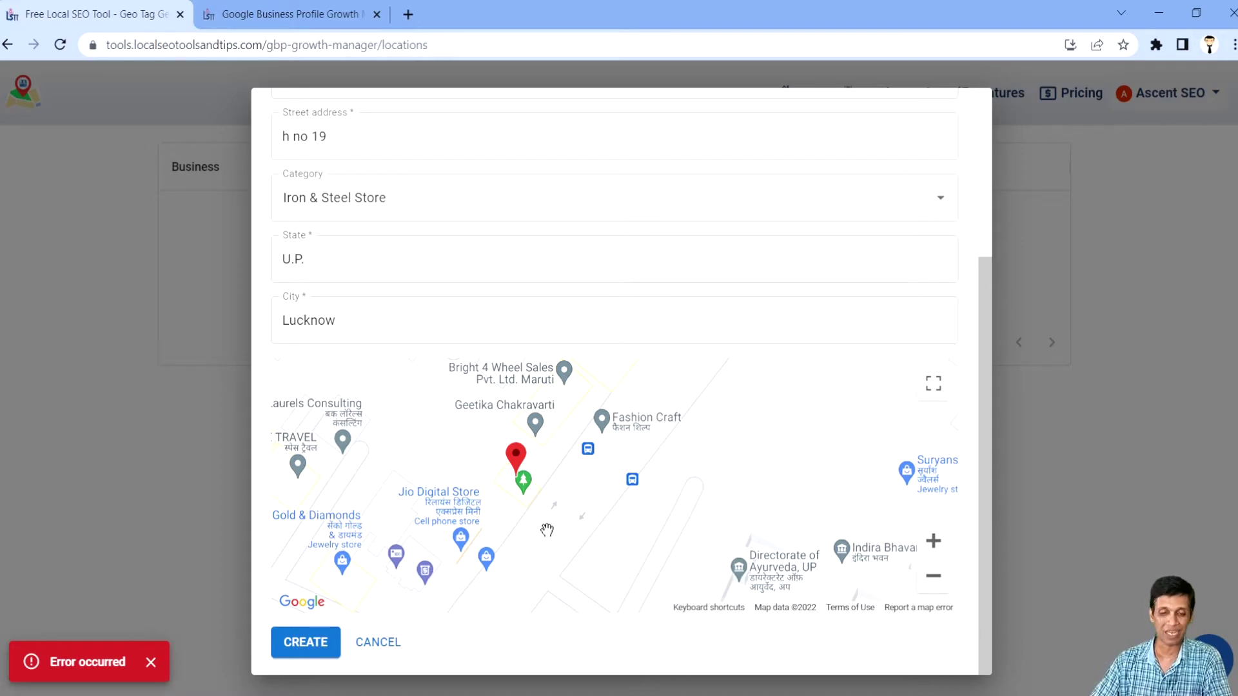
# Step: Resubmit My Business, reload the locations list, and bring up its Get Verified options
pyautogui.click(318, 645)
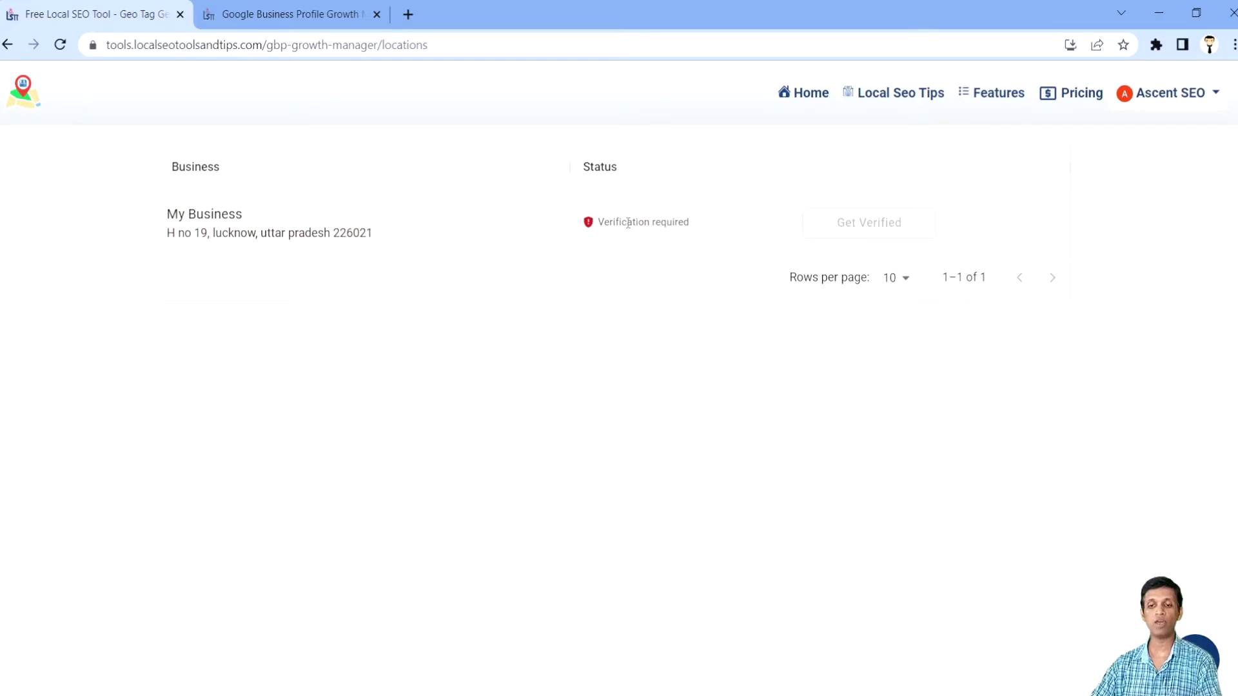
pyautogui.press('F5')
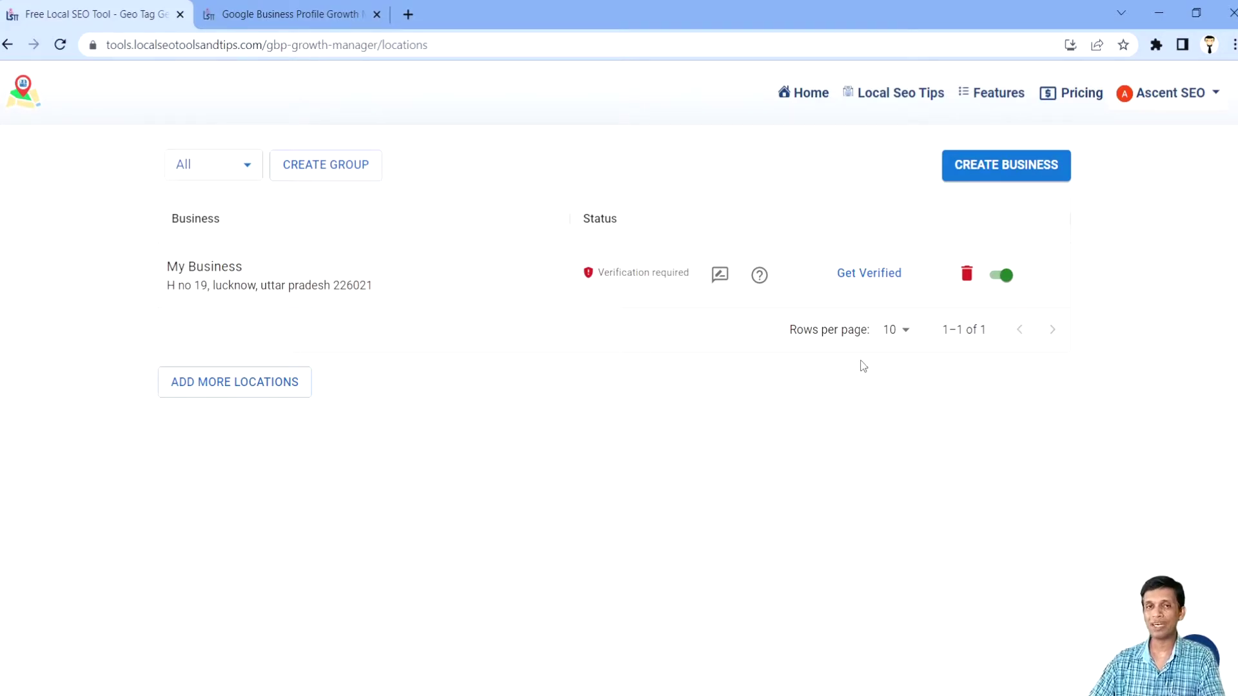
pyautogui.click(846, 284)
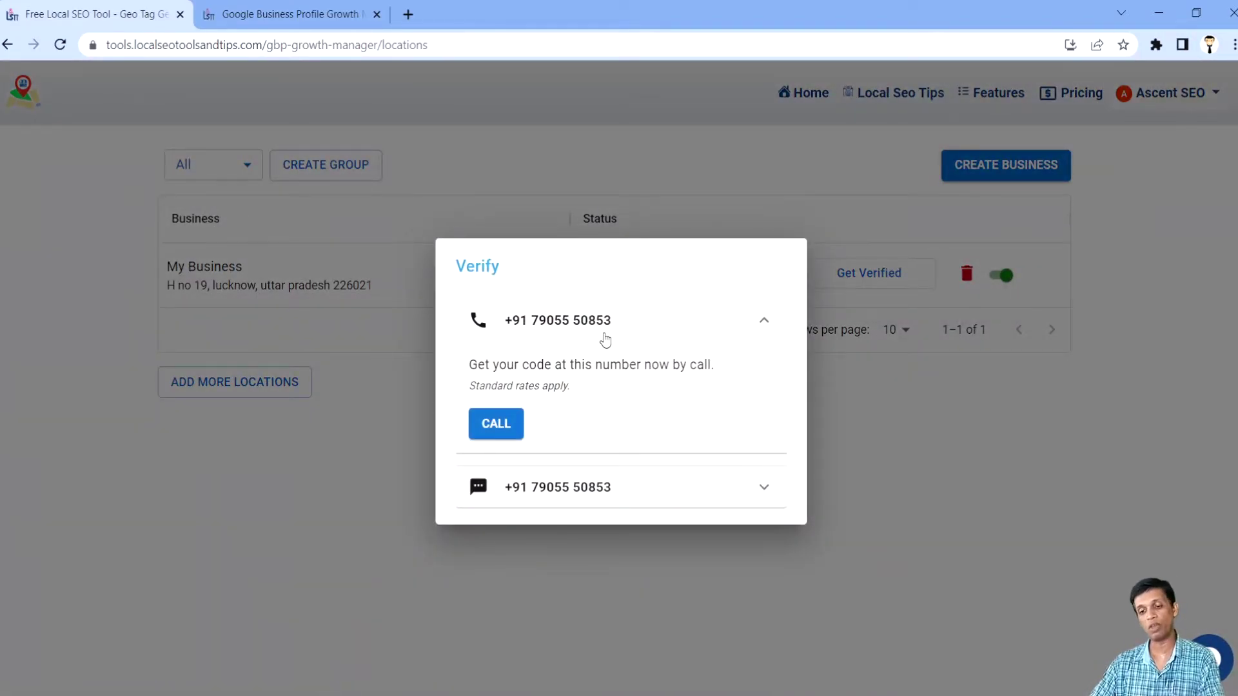
# Step: Expand and collapse the SMS verification option, then dismiss the Verify dialog
pyautogui.click(657, 487)
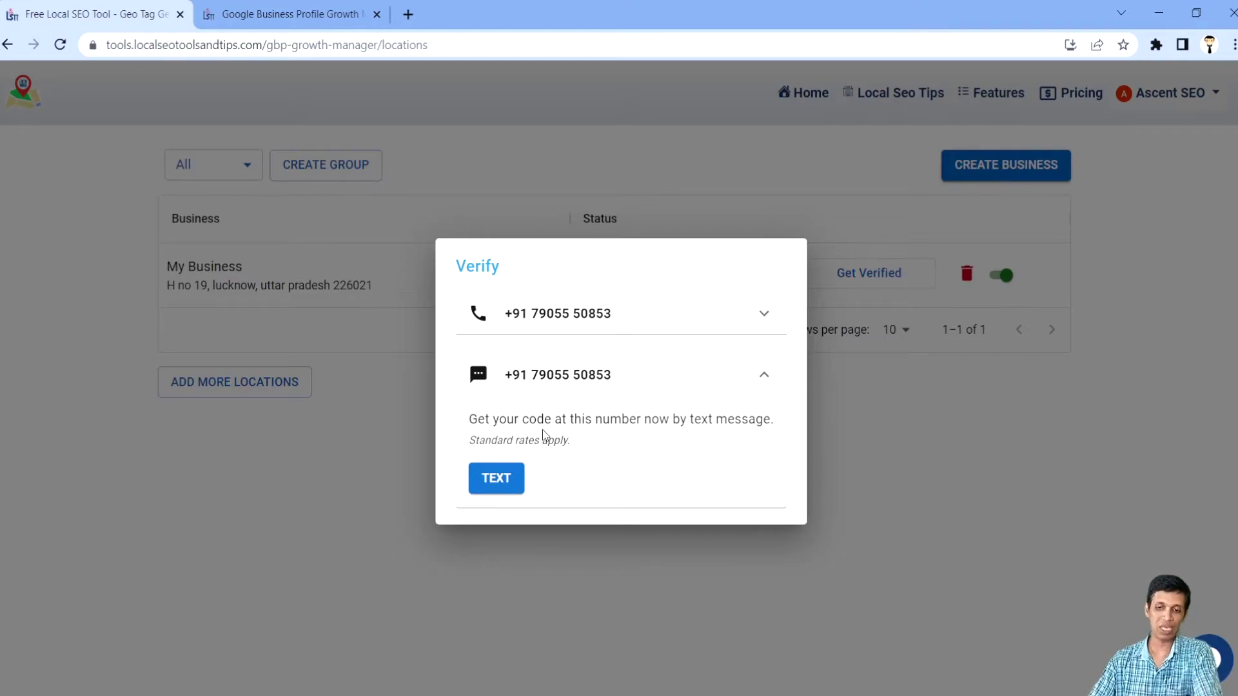
pyautogui.click(761, 379)
pyautogui.click(678, 531)
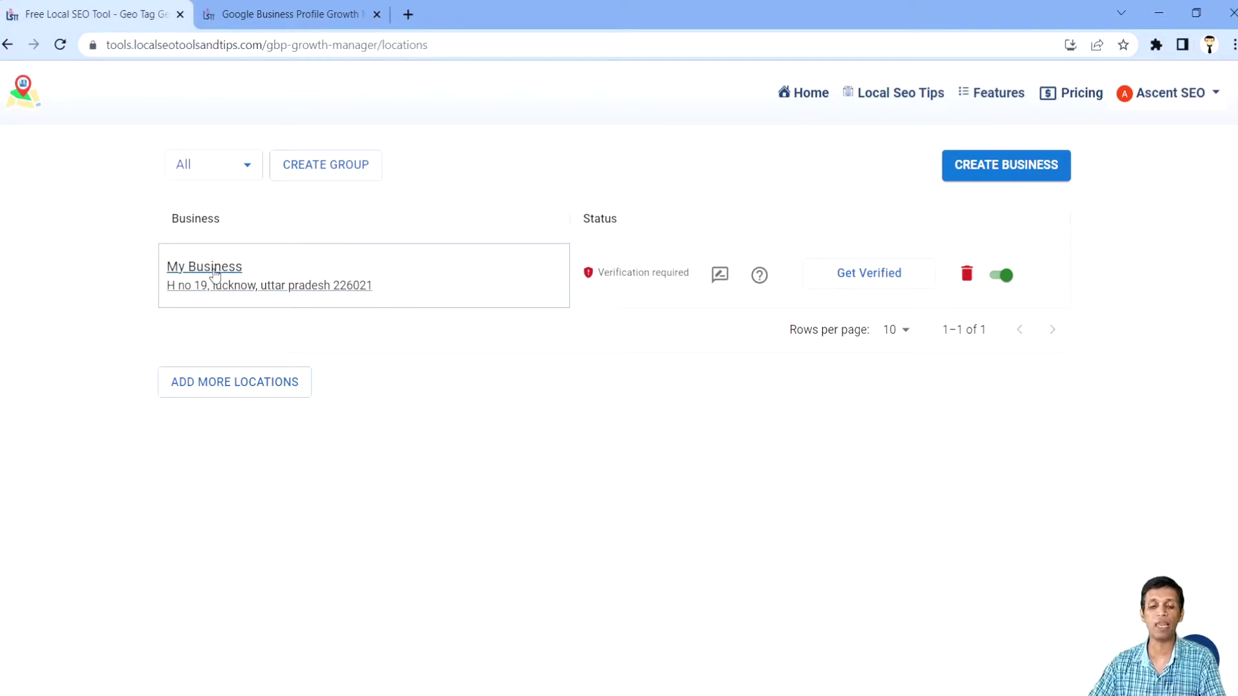
# Step: Open My Business's Info page and review its Clothing manufacturer category, address, Closed hours and closing options
pyautogui.click(215, 275)
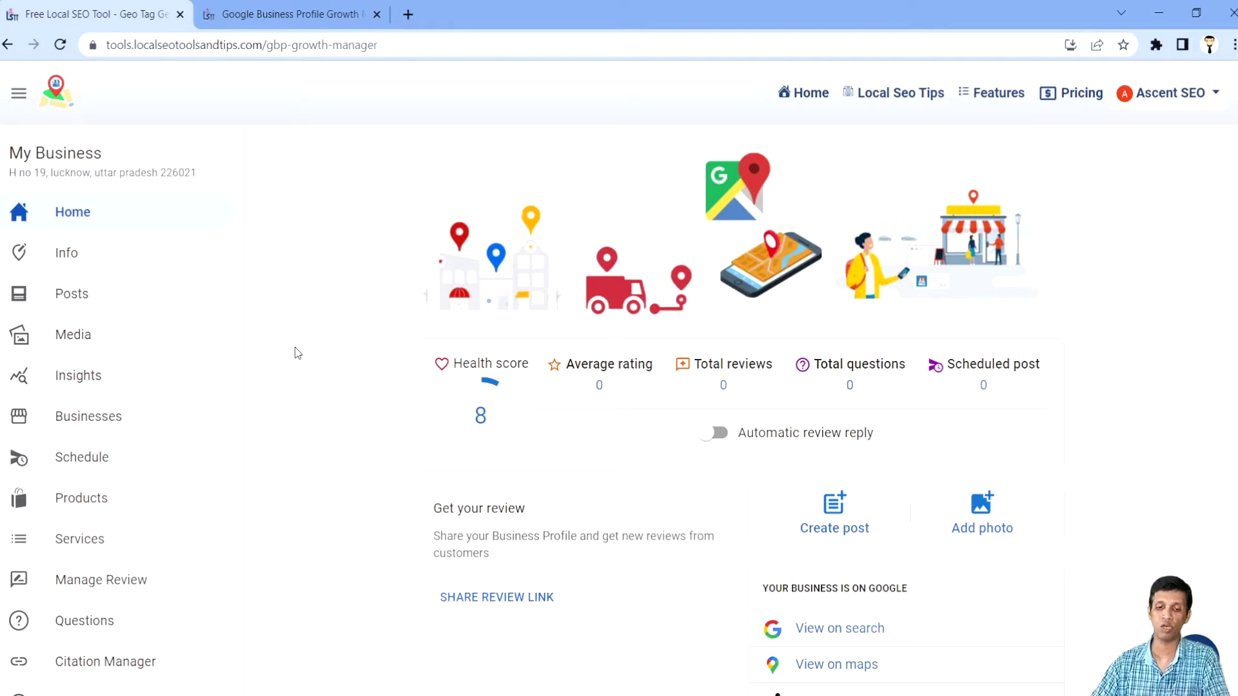
pyautogui.click(74, 260)
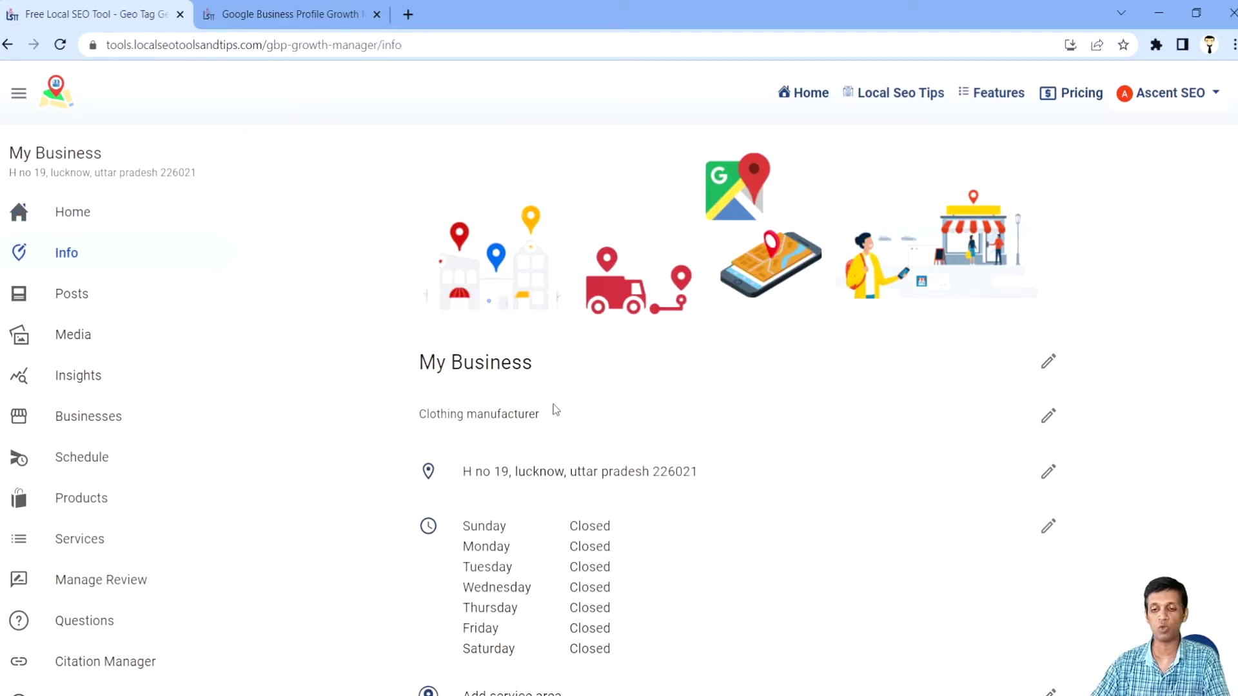
pyautogui.scroll(-1, 552, 406)
pyautogui.scroll(-2, 552, 408)
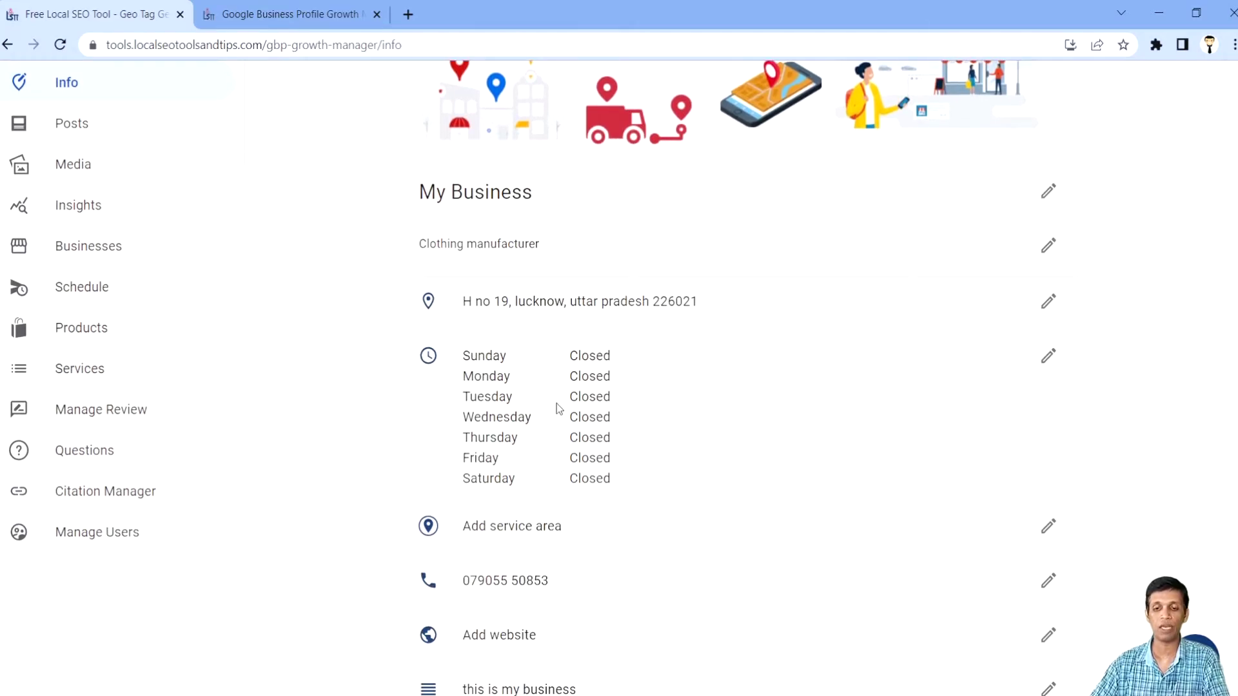
pyautogui.scroll(-1, 561, 406)
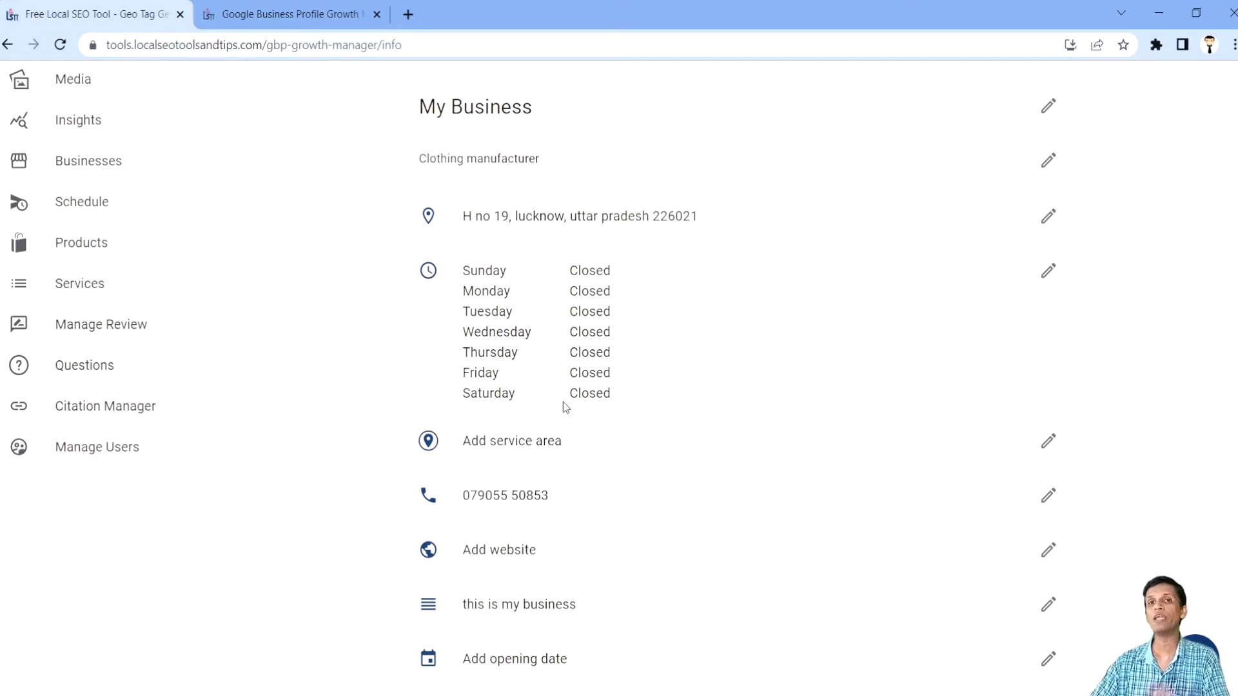
pyautogui.scroll(-3, 565, 406)
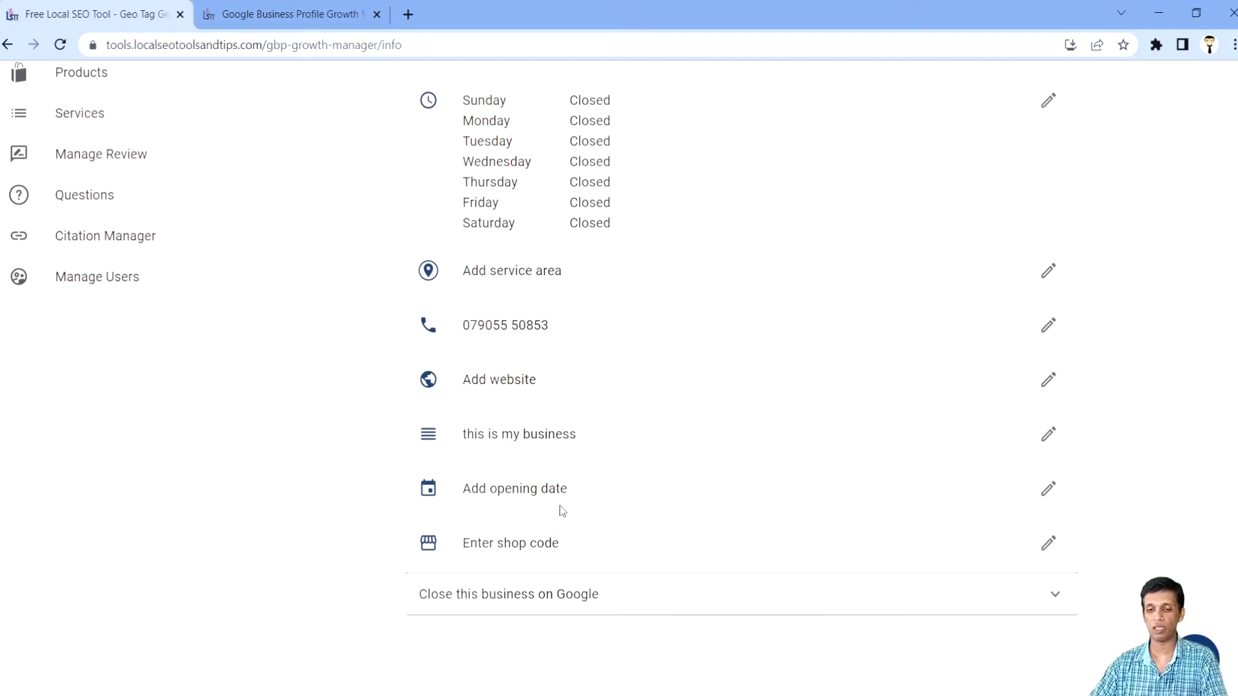
pyautogui.click(572, 594)
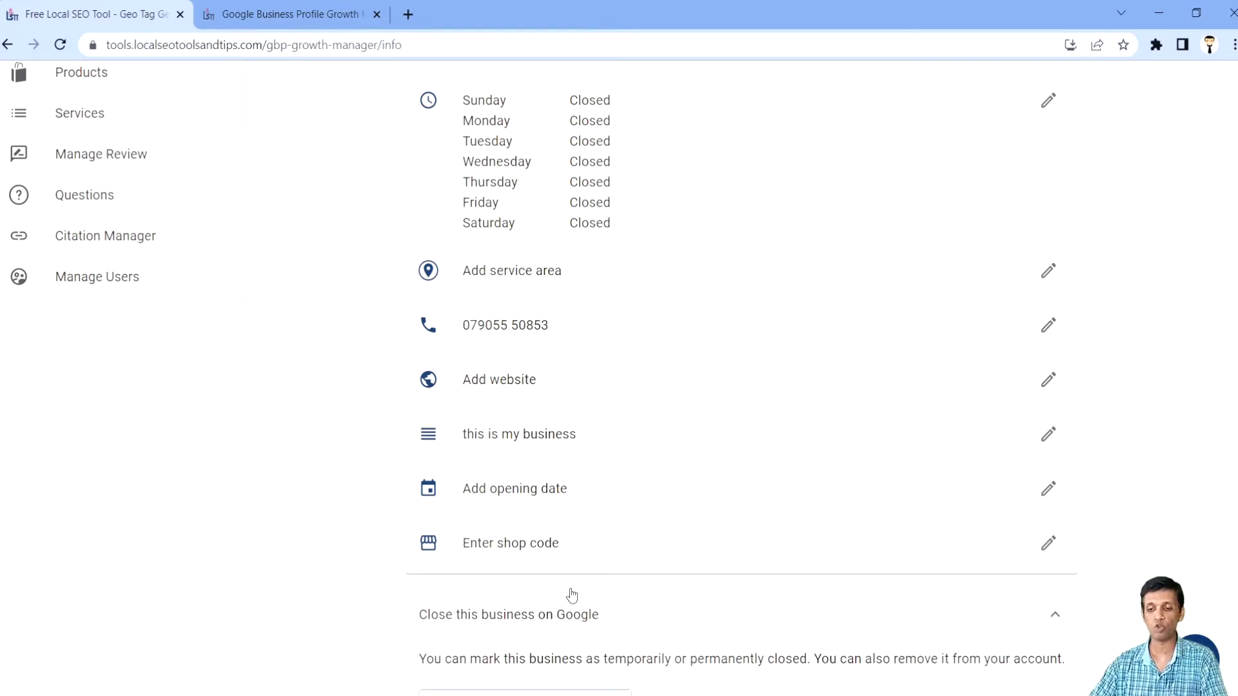
pyautogui.scroll(-1, 567, 597)
pyautogui.scroll(-2, 564, 595)
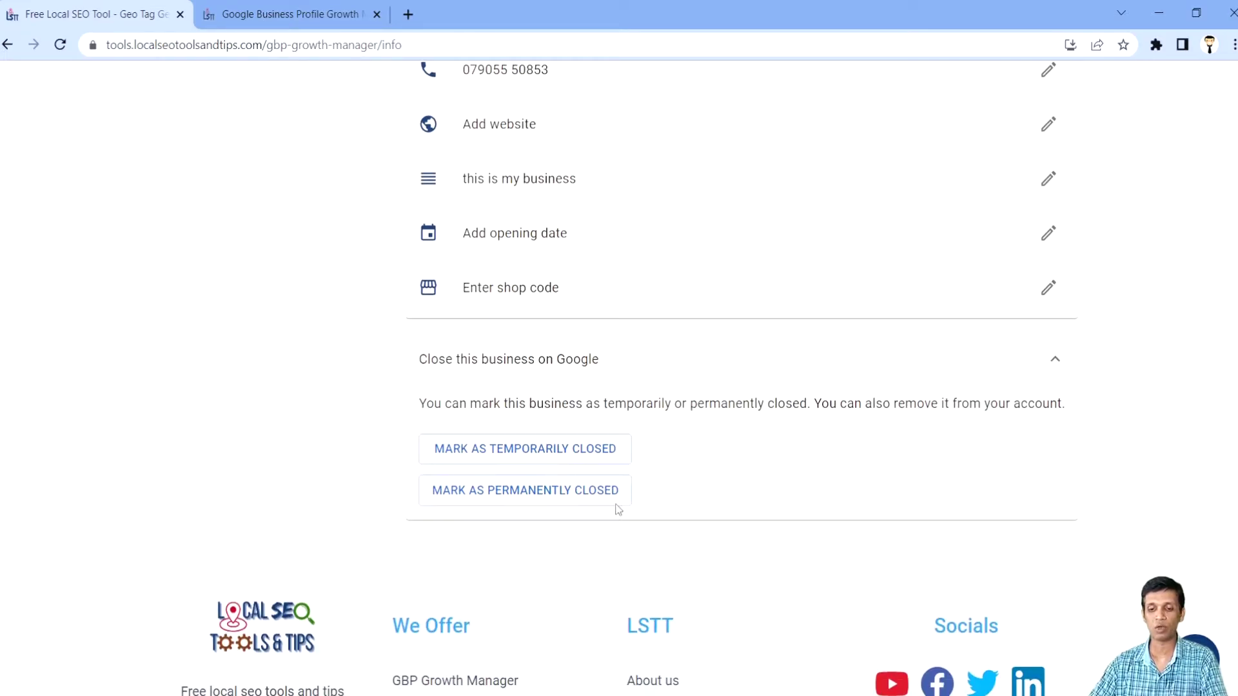
pyautogui.scroll(5, 660, 486)
pyautogui.scroll(3, 662, 486)
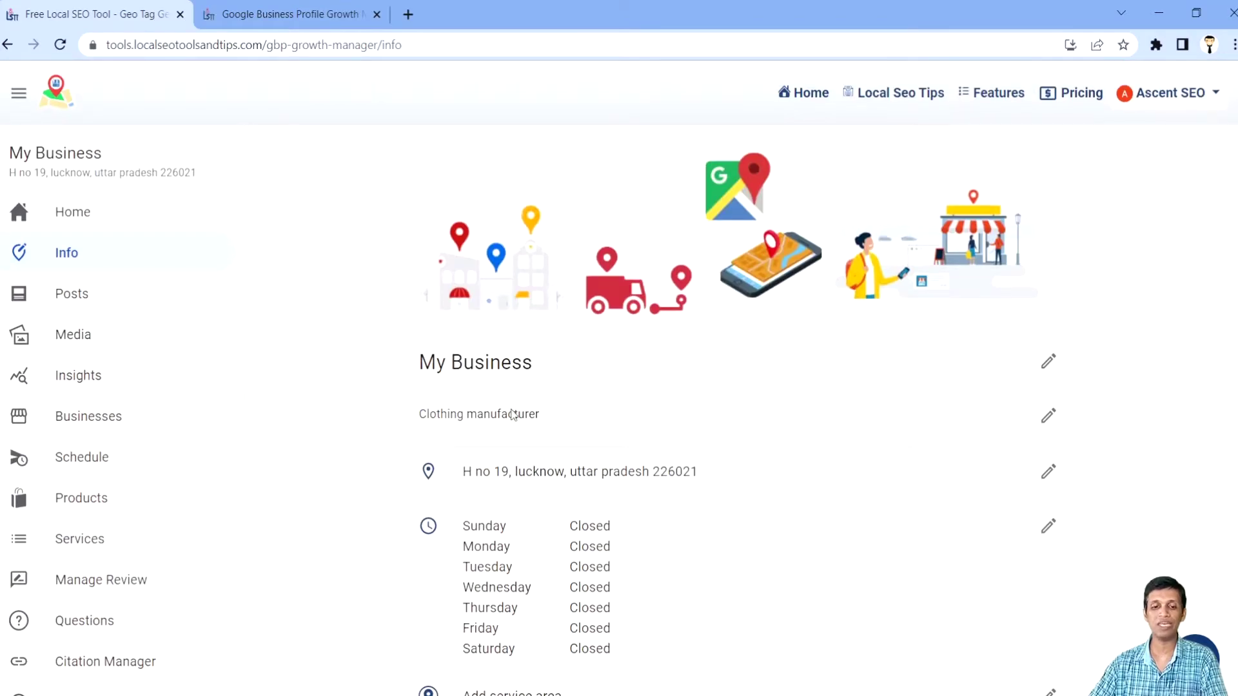
# Step: View the My Business home dashboard with health score 8, then sign out from the account menu
pyautogui.click(80, 218)
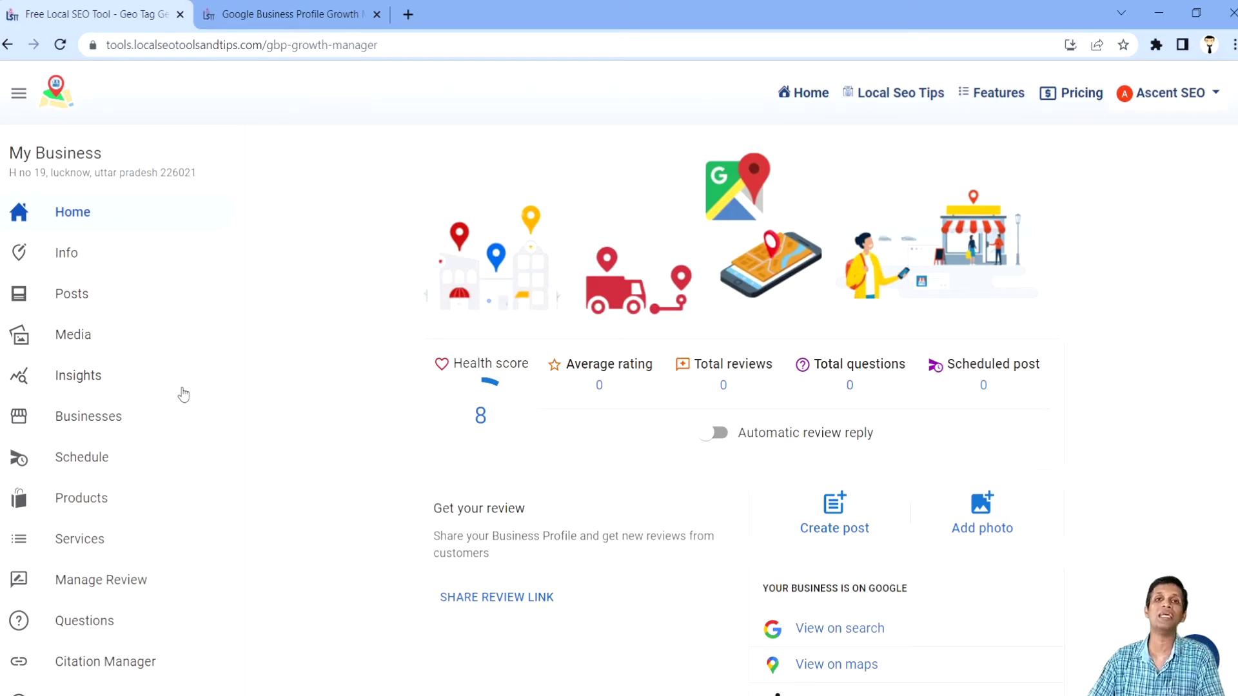
pyautogui.scroll(-1, 99, 391)
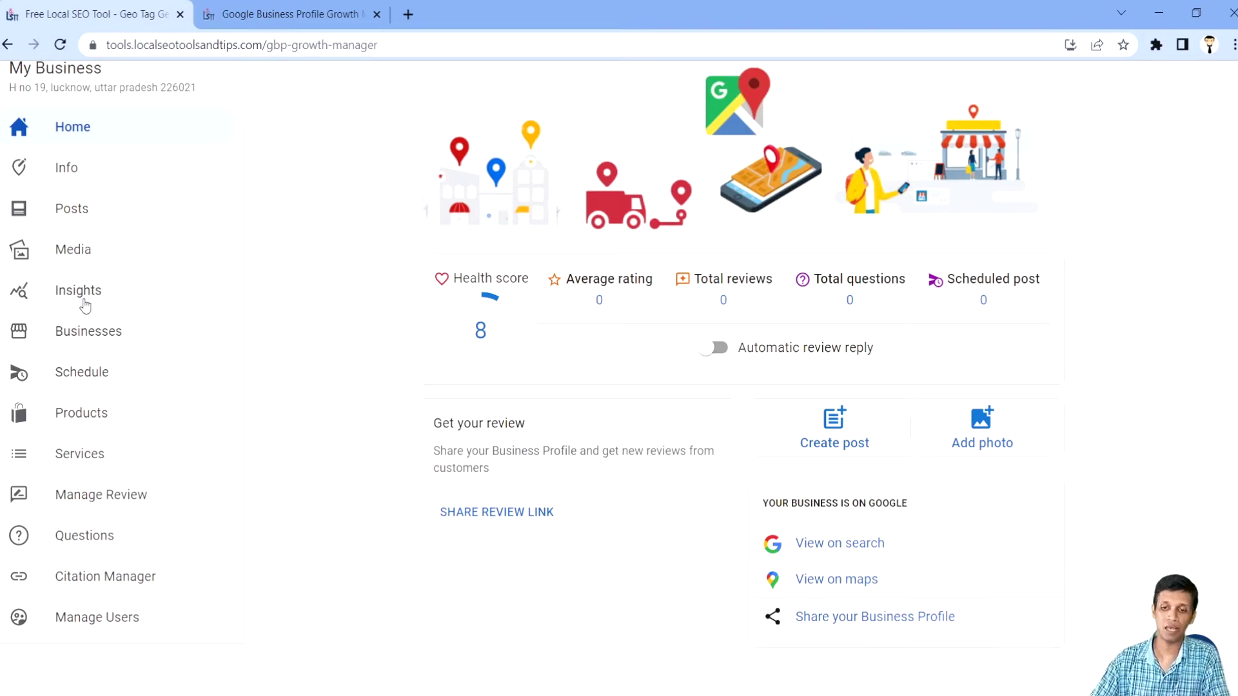
pyautogui.scroll(2, 806, 342)
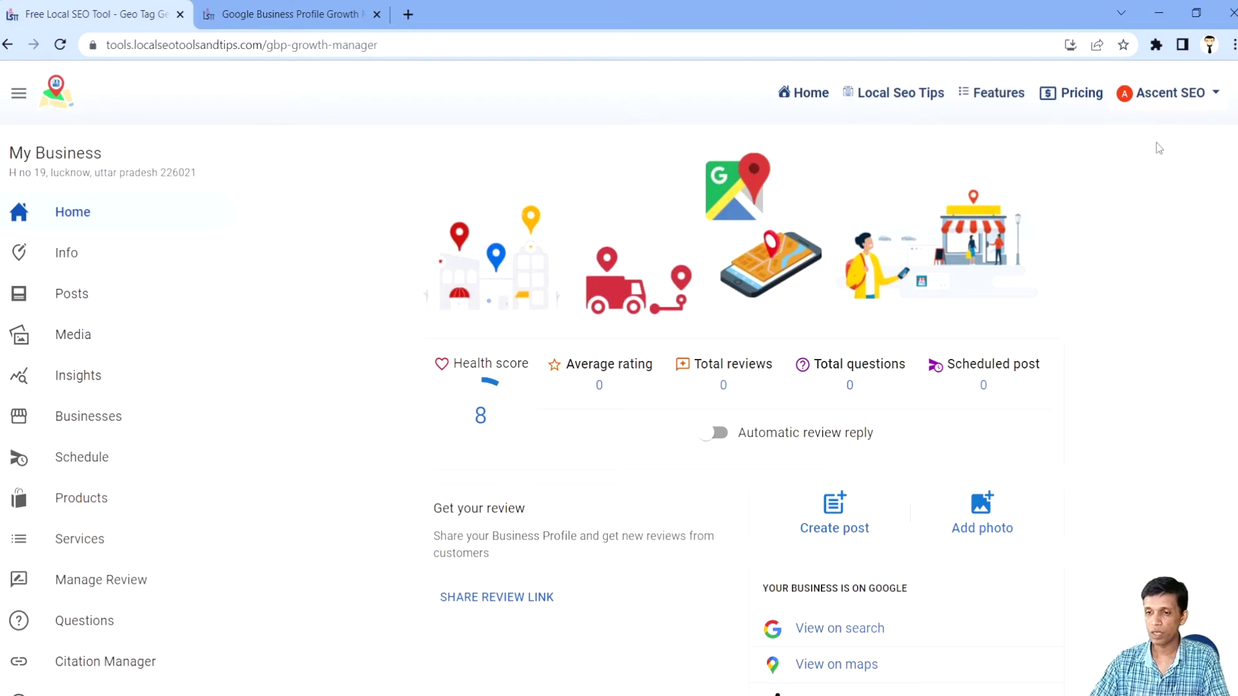
pyautogui.click(1175, 94)
# Step: Log out, sign in with another Google account, and open its GBP Growth Manager locations list
pyautogui.click(1126, 161)
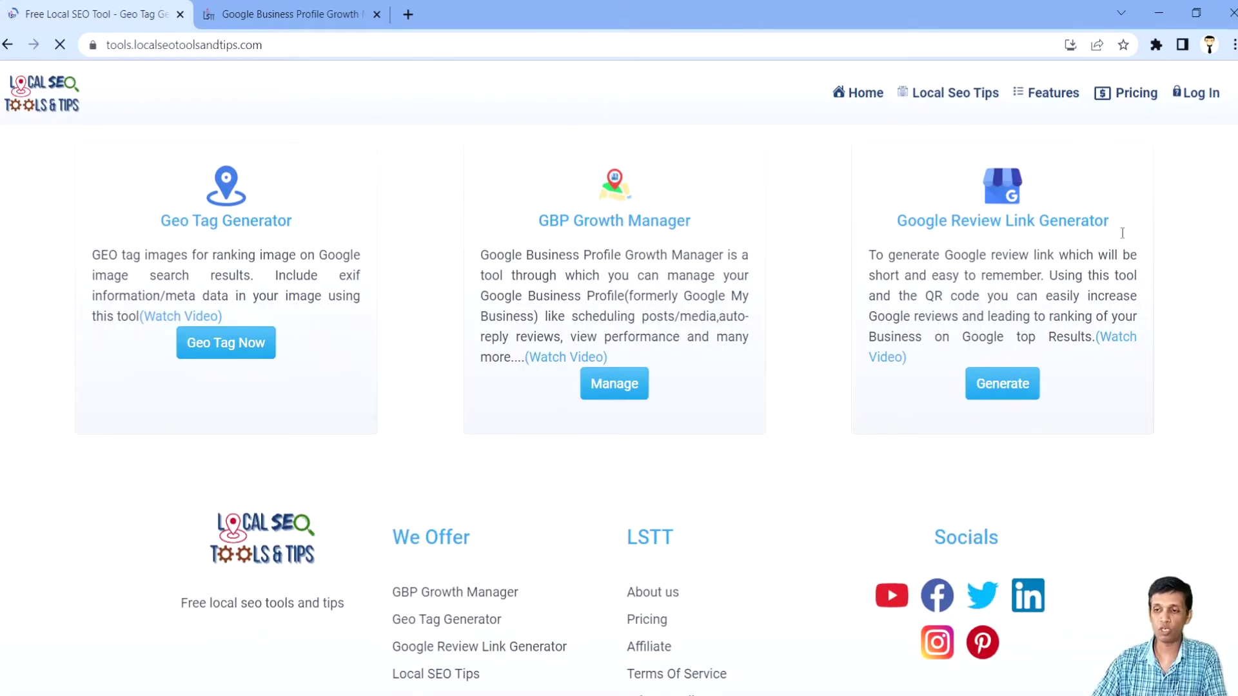
pyautogui.click(1198, 98)
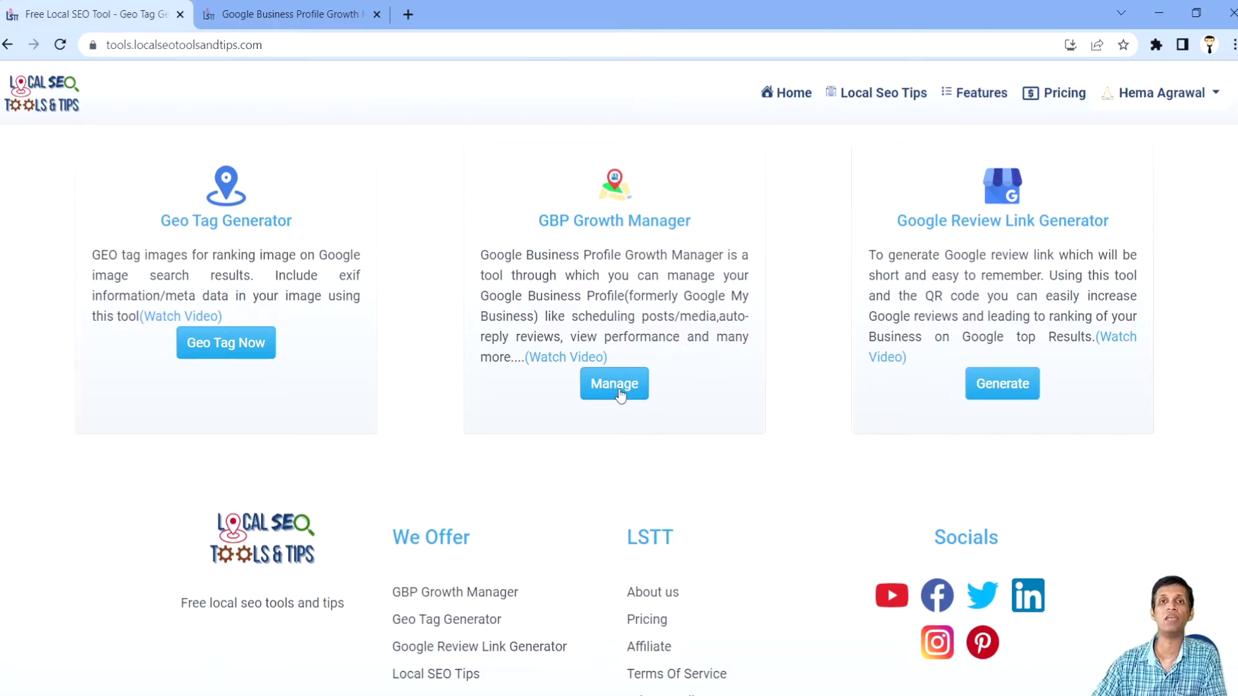
pyautogui.click(620, 394)
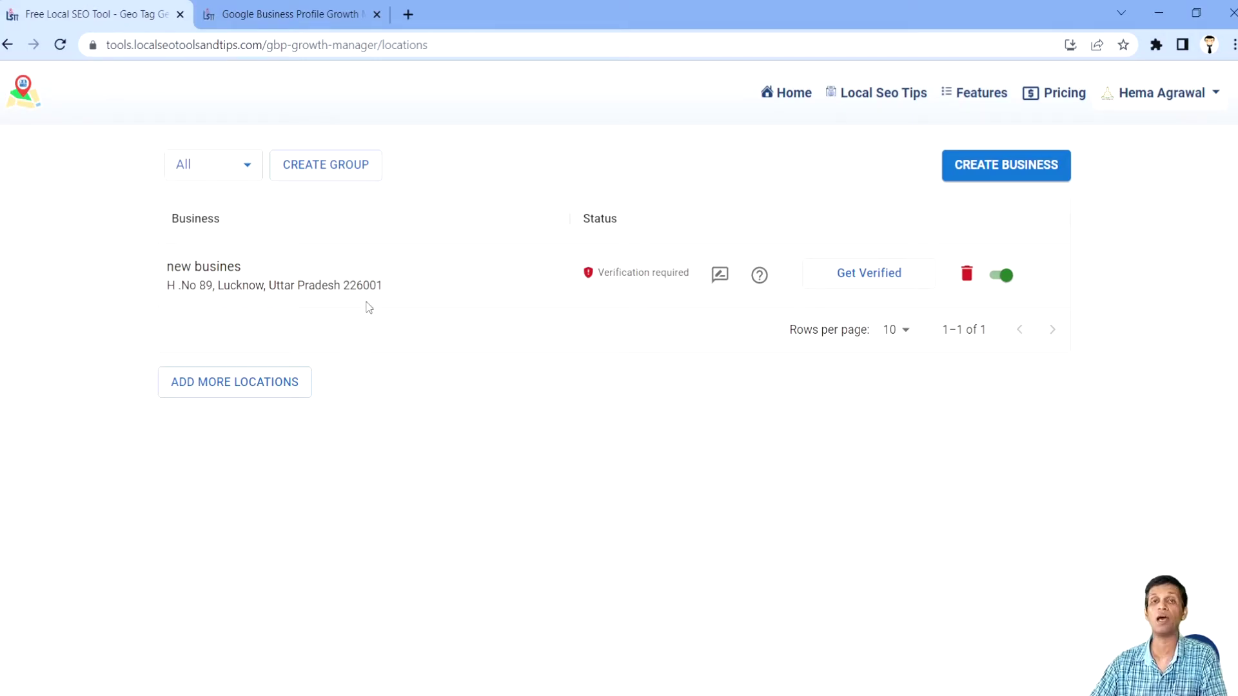
# Step: Delete the unverified business, then choose to add locations from another Google account
pyautogui.click(965, 276)
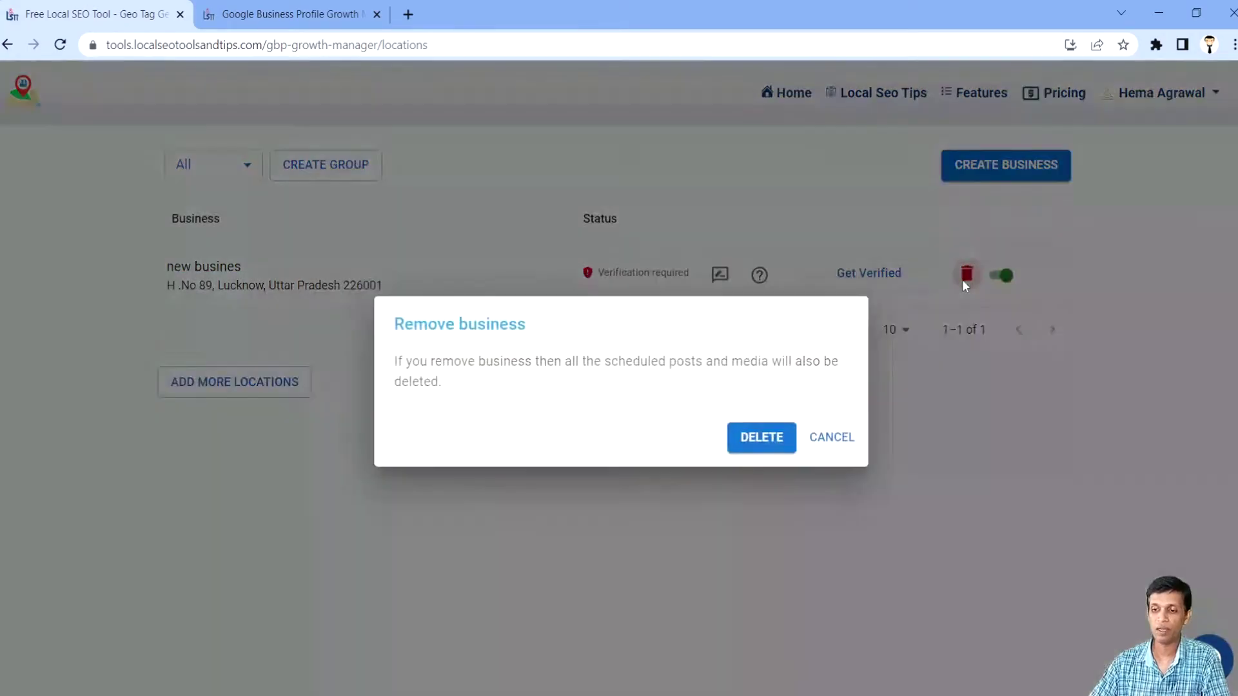
pyautogui.click(770, 437)
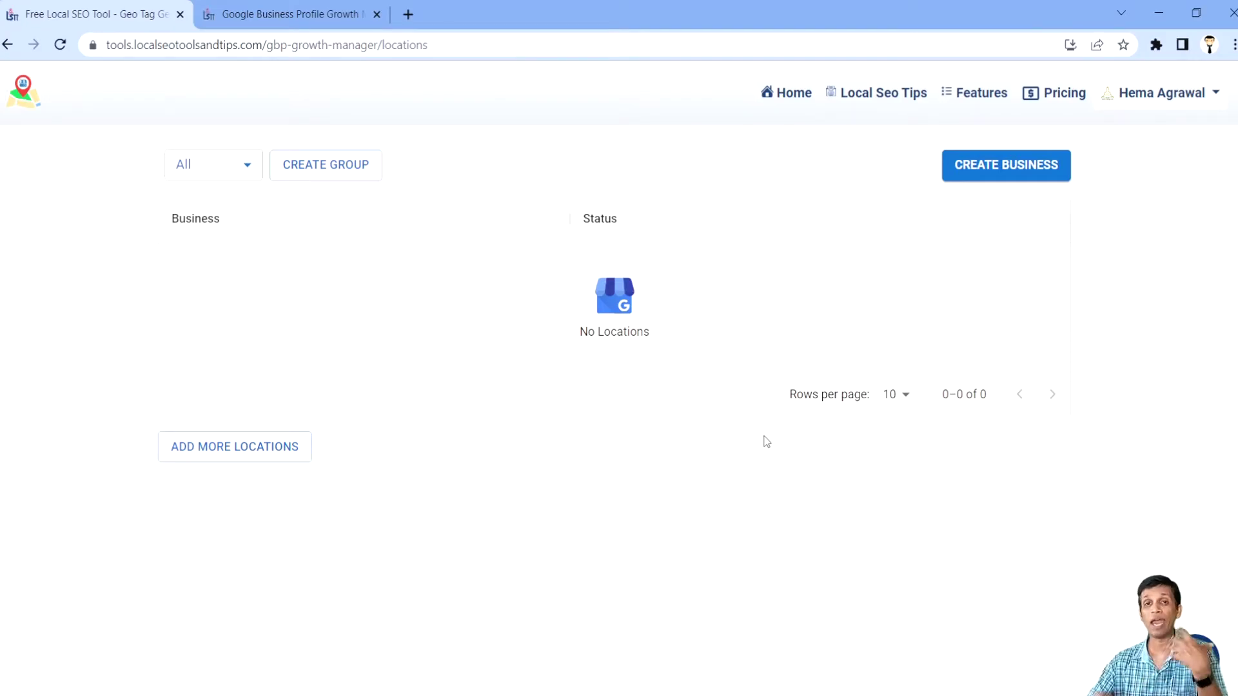
pyautogui.click(238, 446)
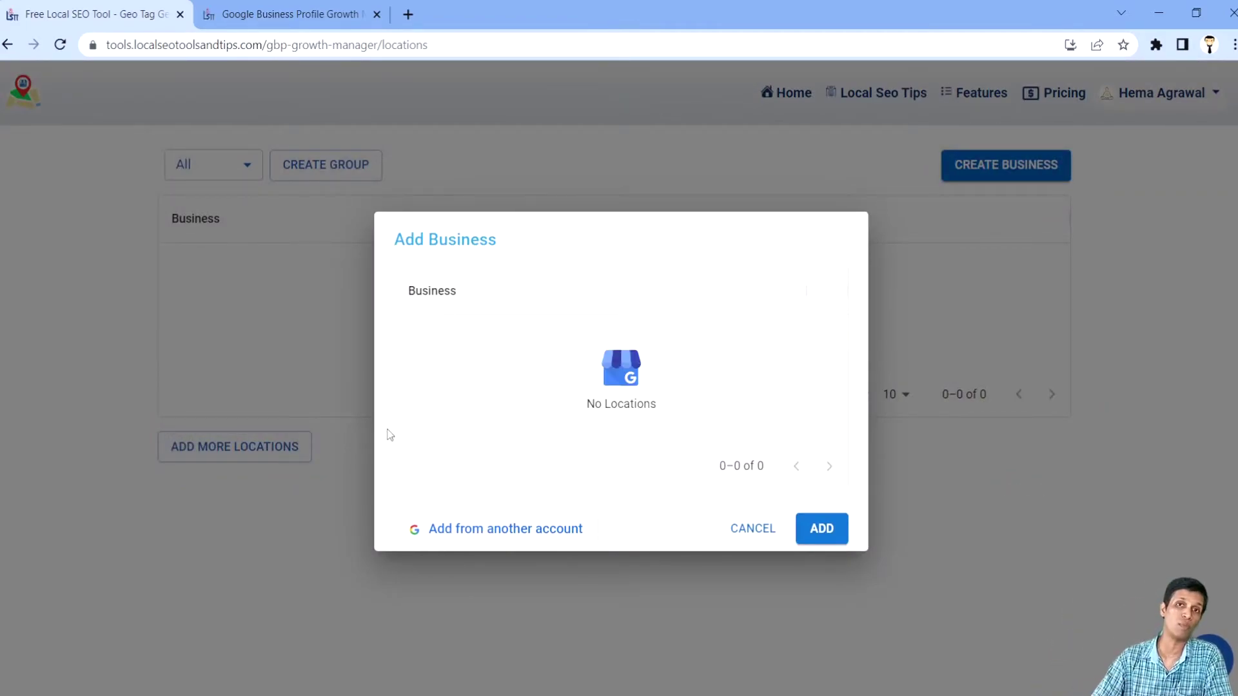
pyautogui.click(485, 527)
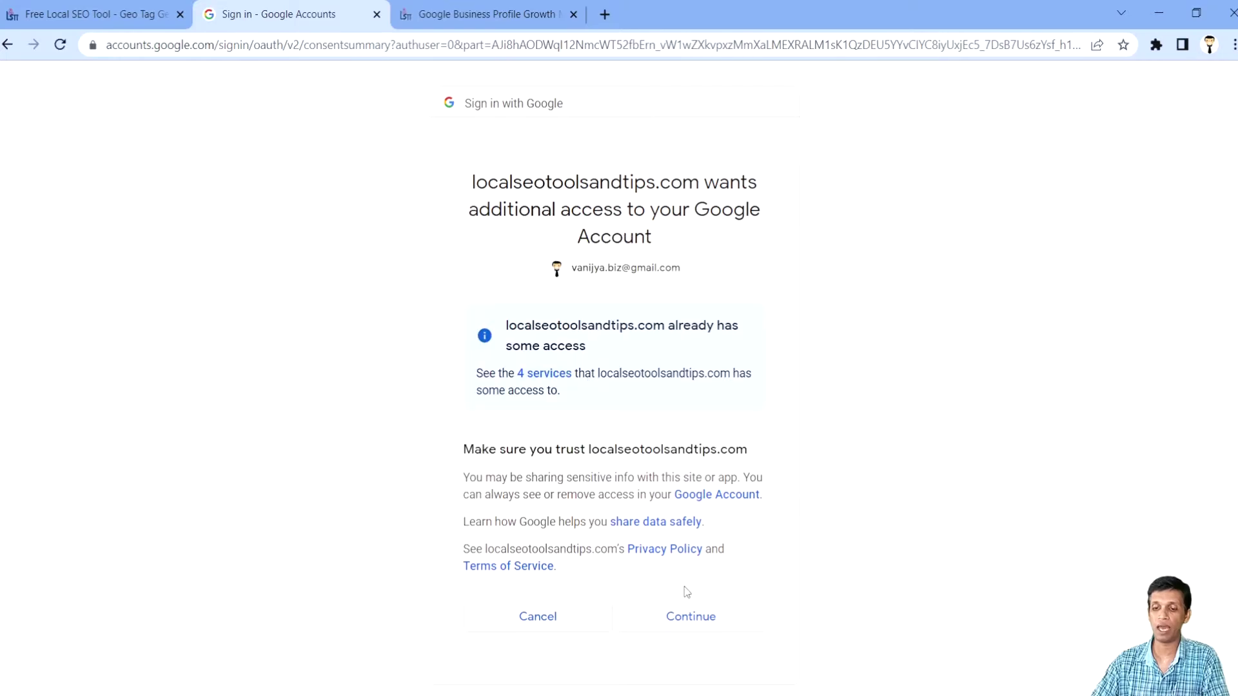
# Step: Approve the Google consent so Vanijya and Vanijya Business Automation Pvt Ltd are imported
pyautogui.click(687, 579)
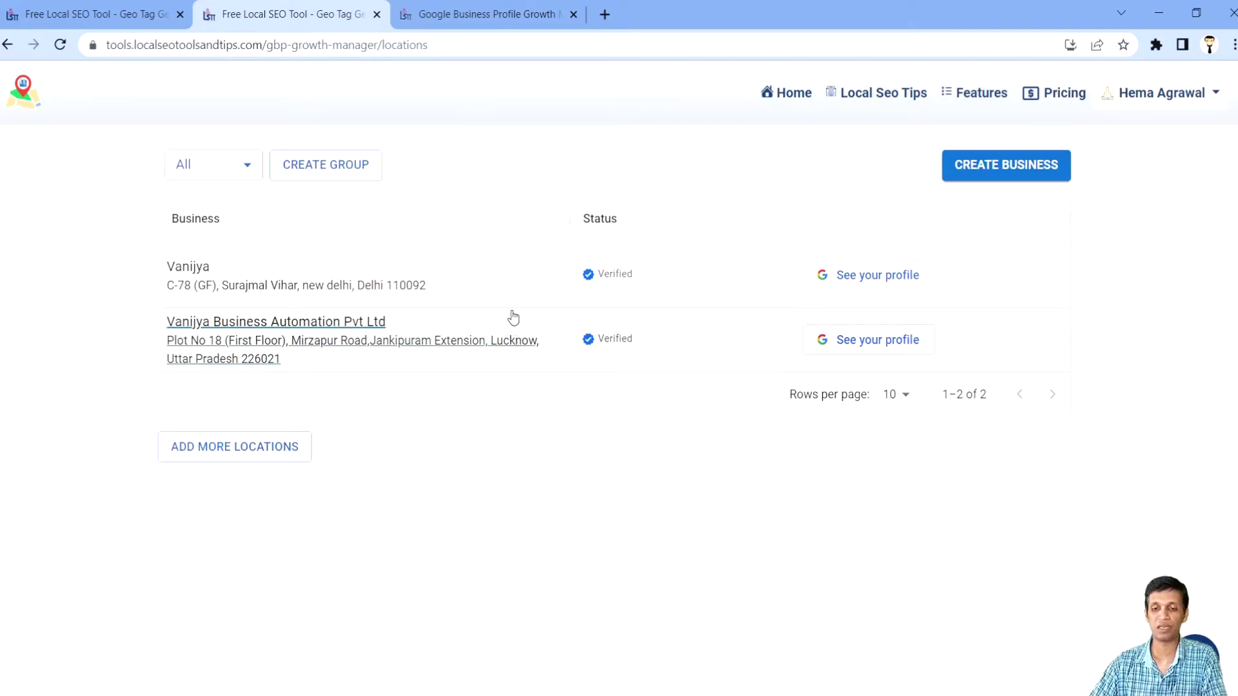
pyautogui.click(281, 337)
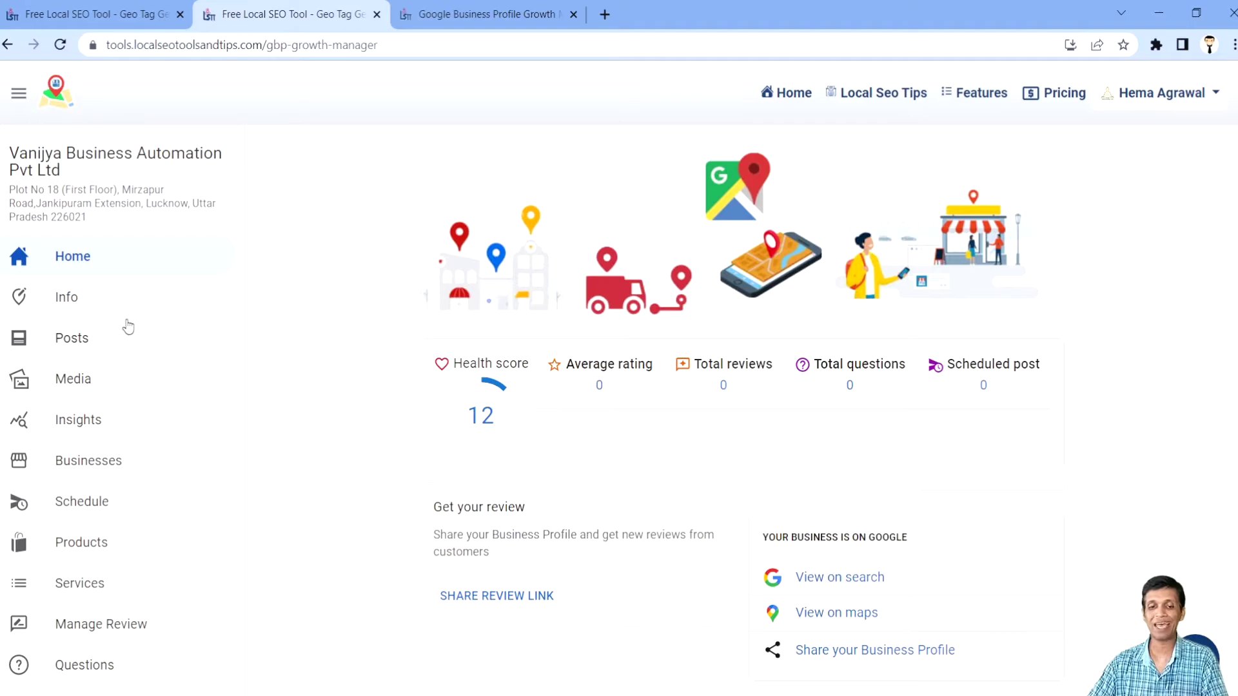
pyautogui.scroll(-7, 544, 501)
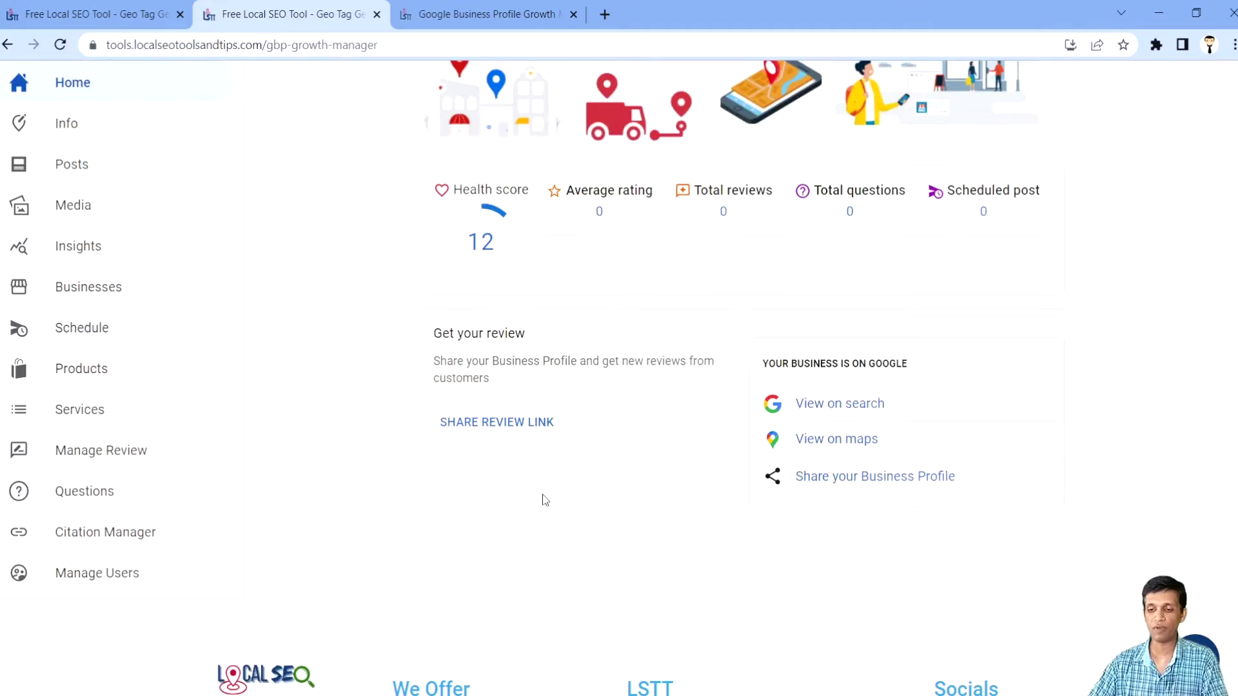
pyautogui.scroll(7, 544, 503)
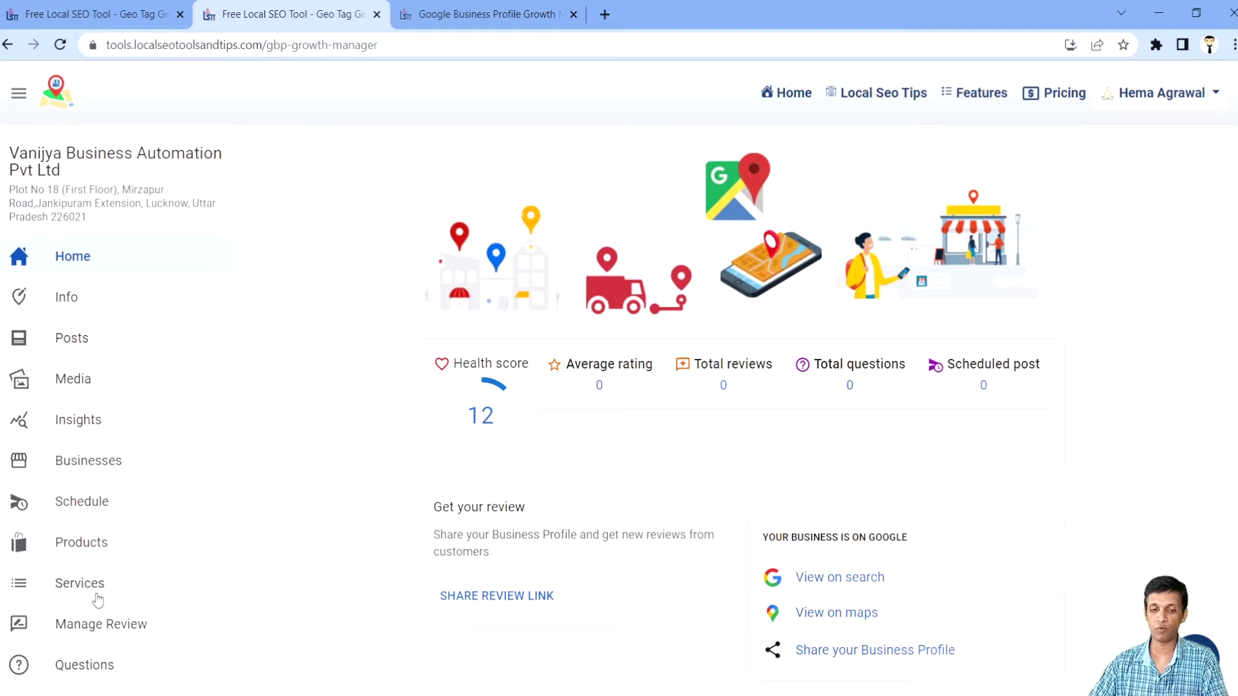
pyautogui.scroll(-5, 144, 511)
pyautogui.scroll(5, 296, 492)
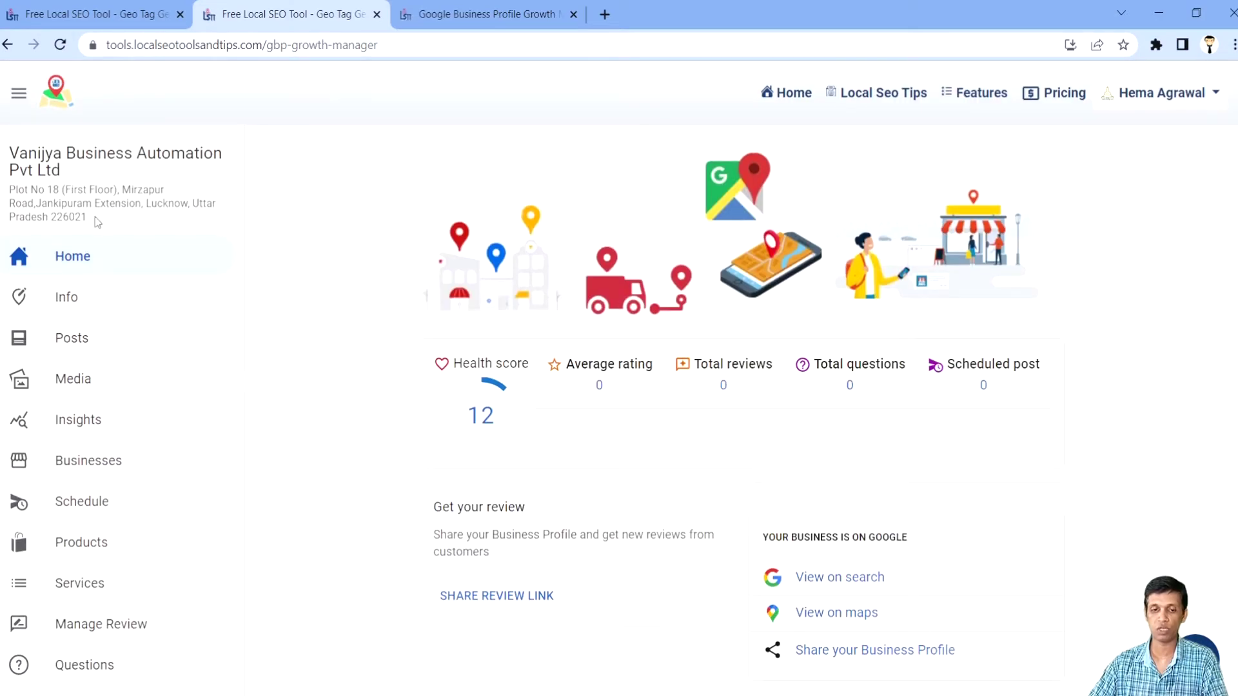
pyautogui.click(7, 45)
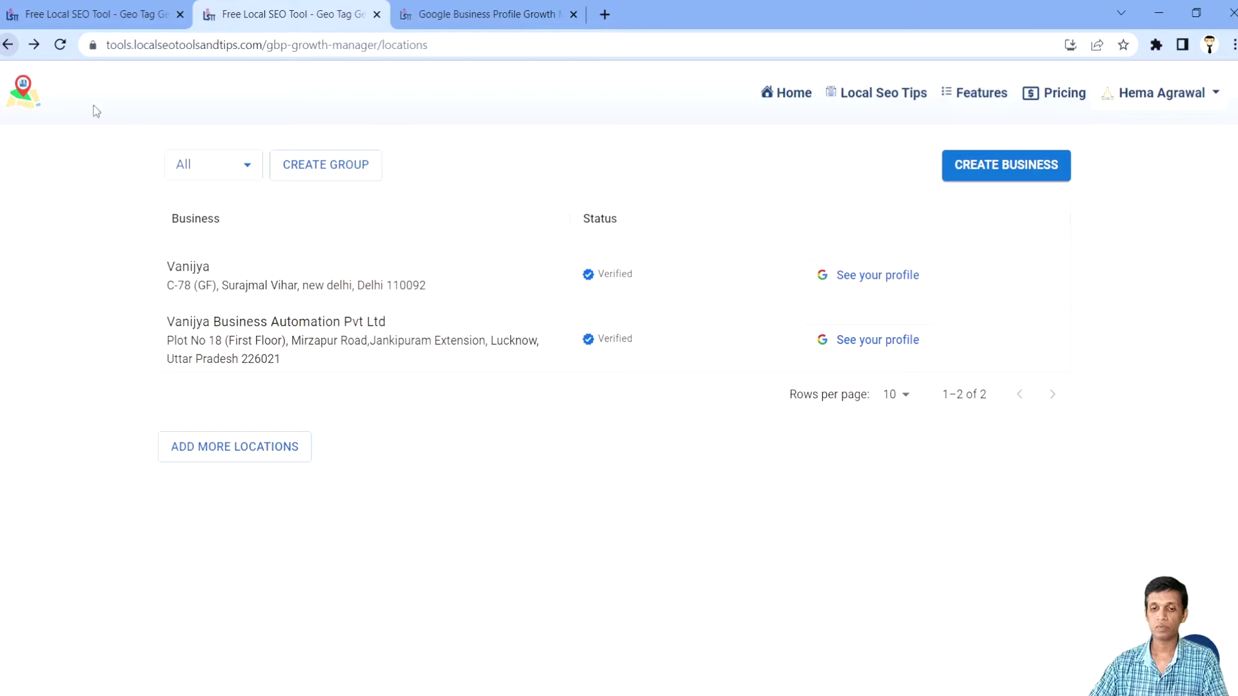
pyautogui.doubleClick(609, 273)
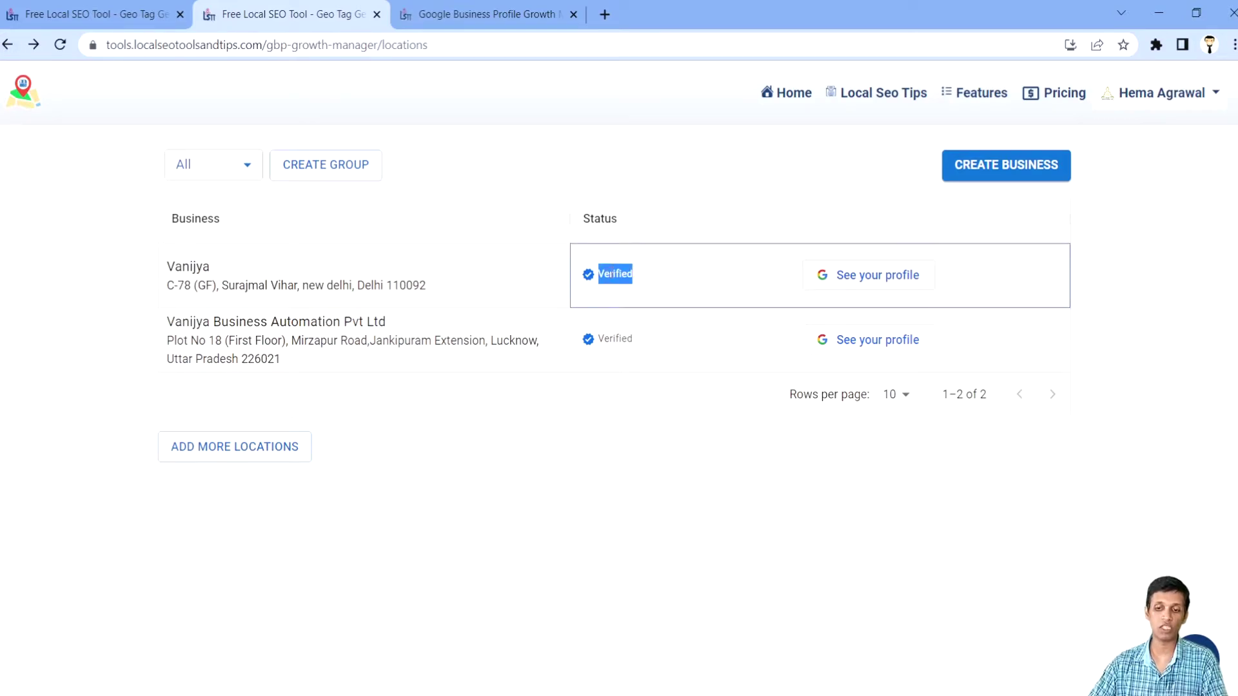
pyautogui.click(612, 273)
pyautogui.click(617, 458)
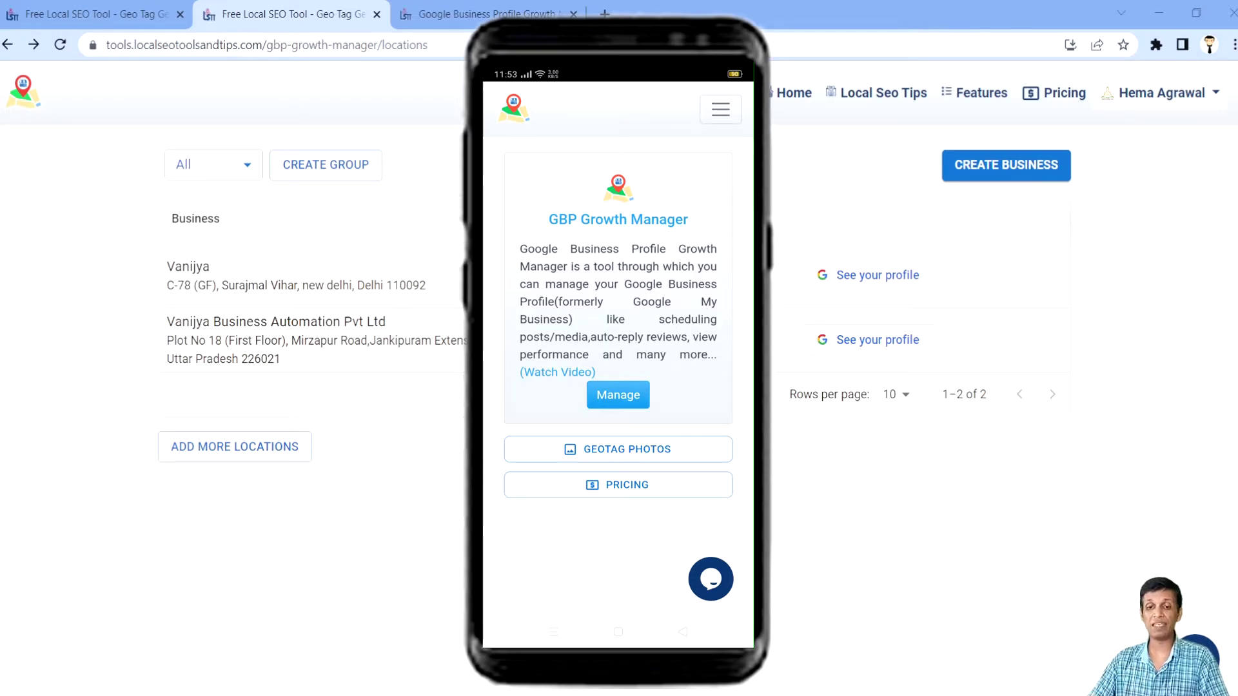
# Step: On the phone, sign in with a Google account and accept both access consent pages
pyautogui.click(617, 395)
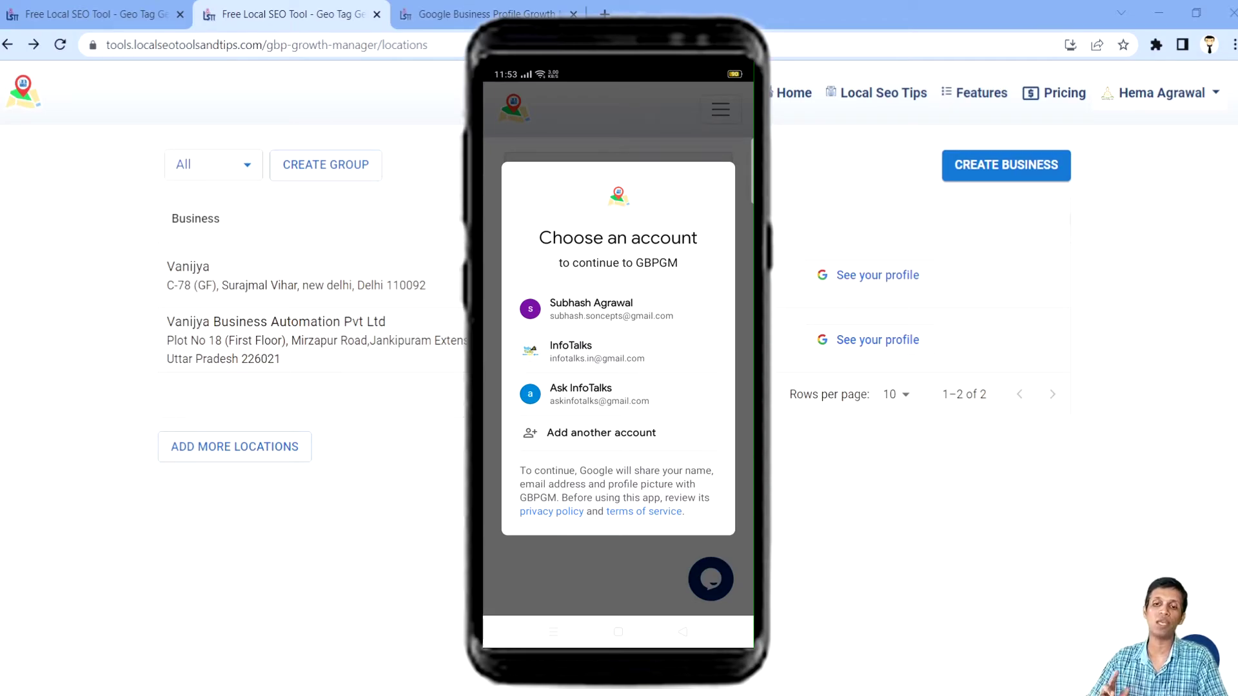
pyautogui.click(673, 294)
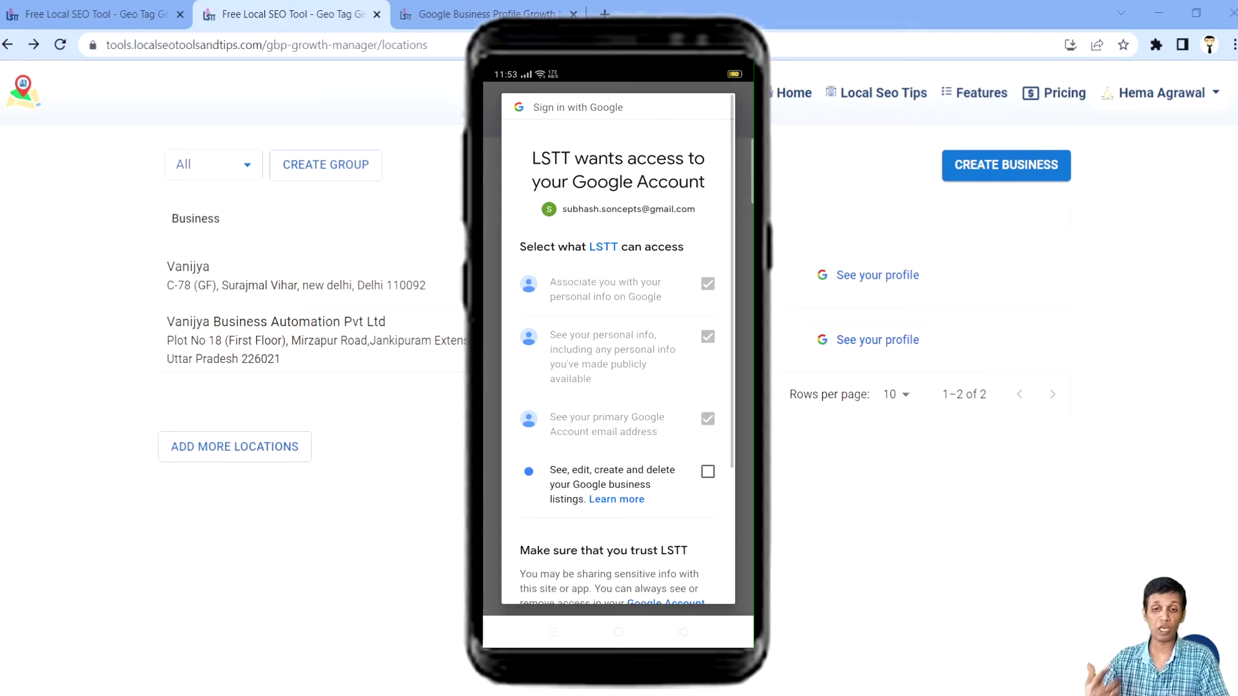
pyautogui.scroll(-3, 618, 348)
pyautogui.click(668, 544)
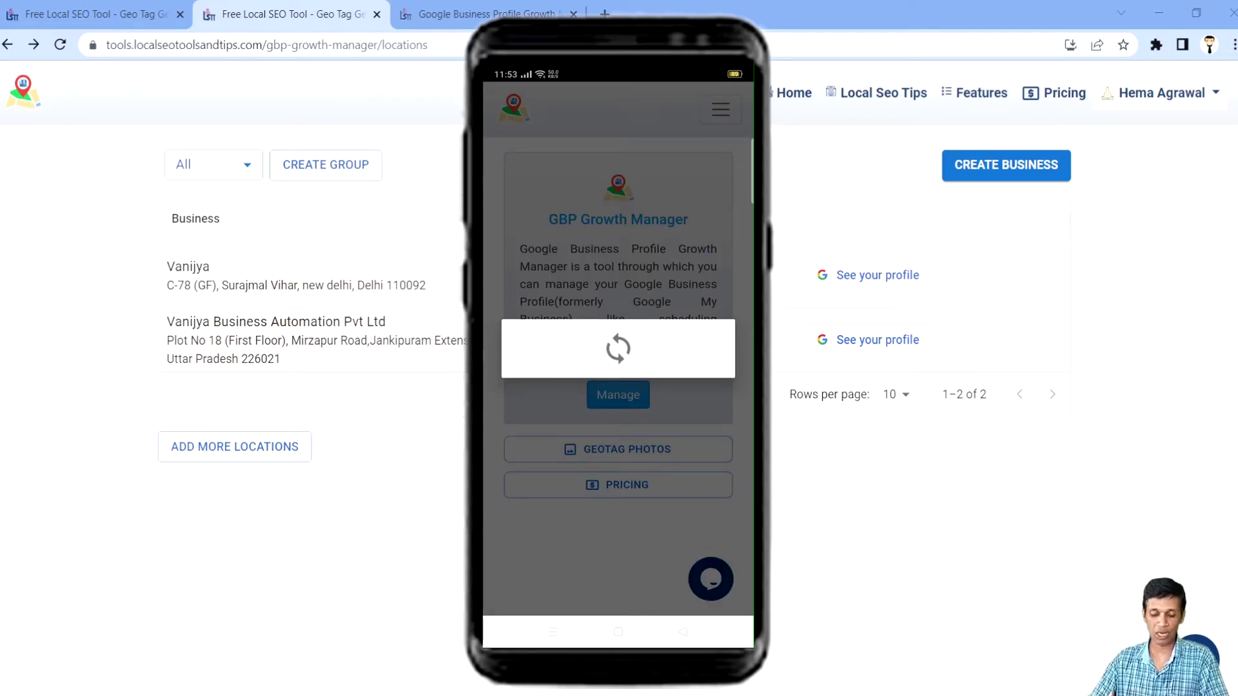
pyautogui.scroll(-5, 618, 349)
pyautogui.click(668, 544)
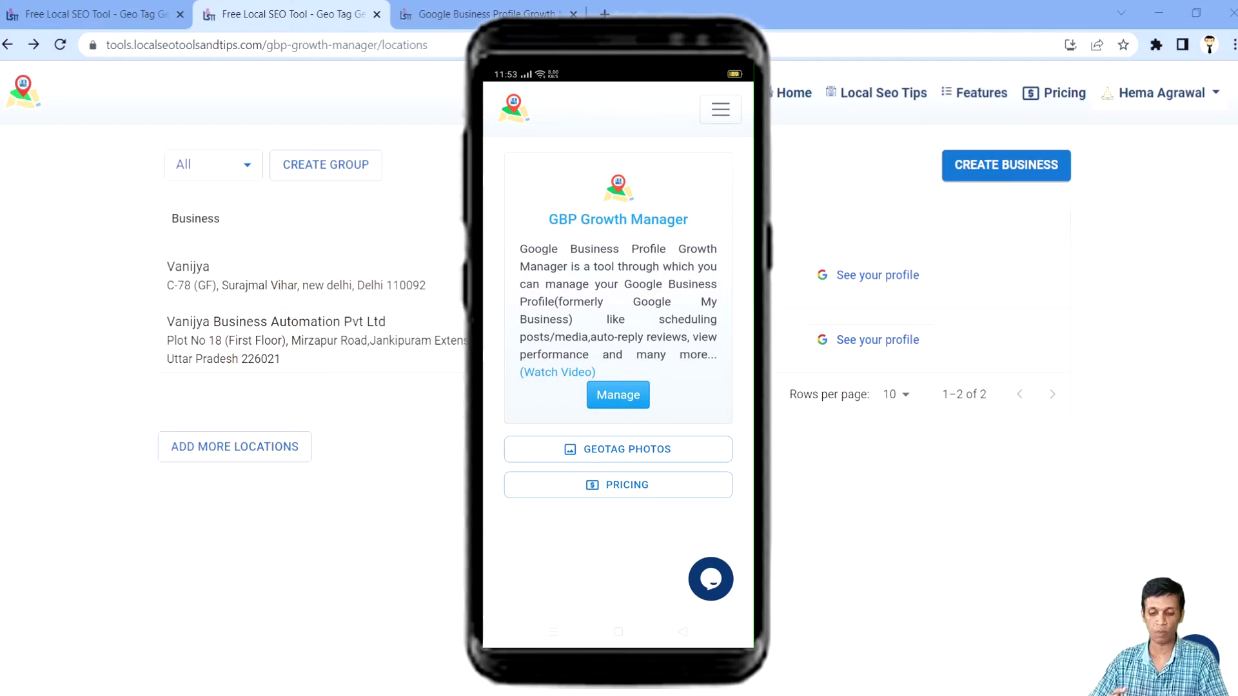
# Step: Set the country to India and sign in with Google to reach the business search
pyautogui.click(618, 395)
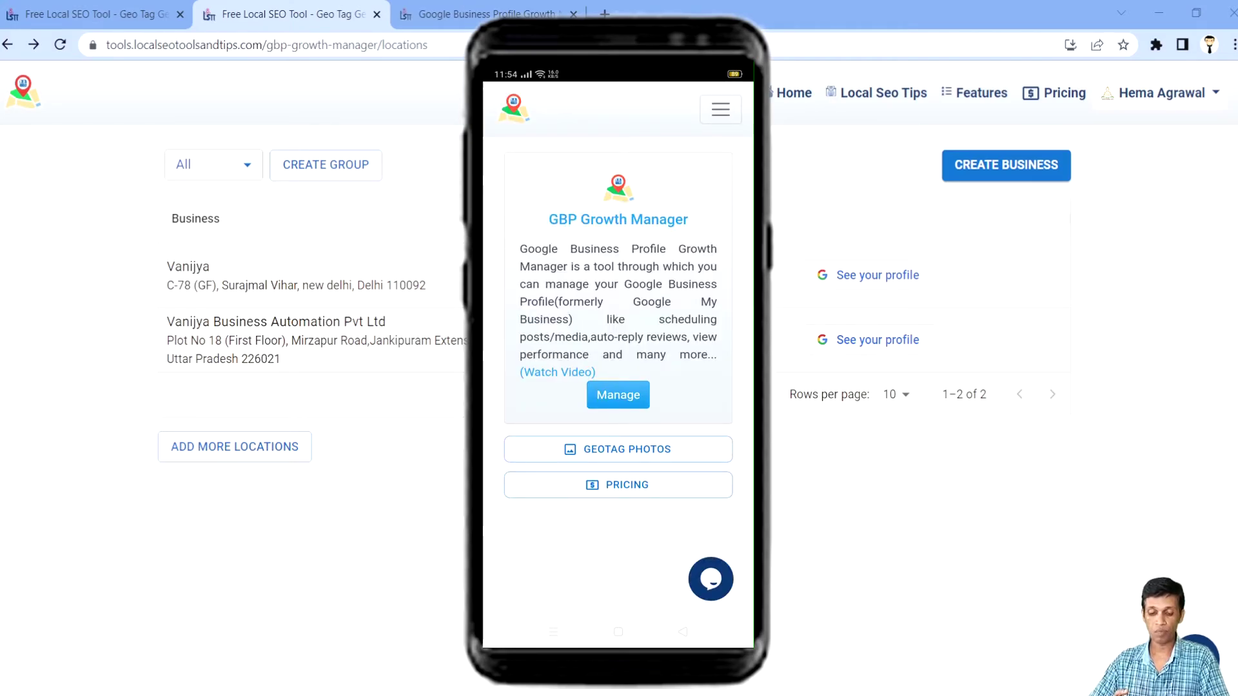
pyautogui.click(634, 399)
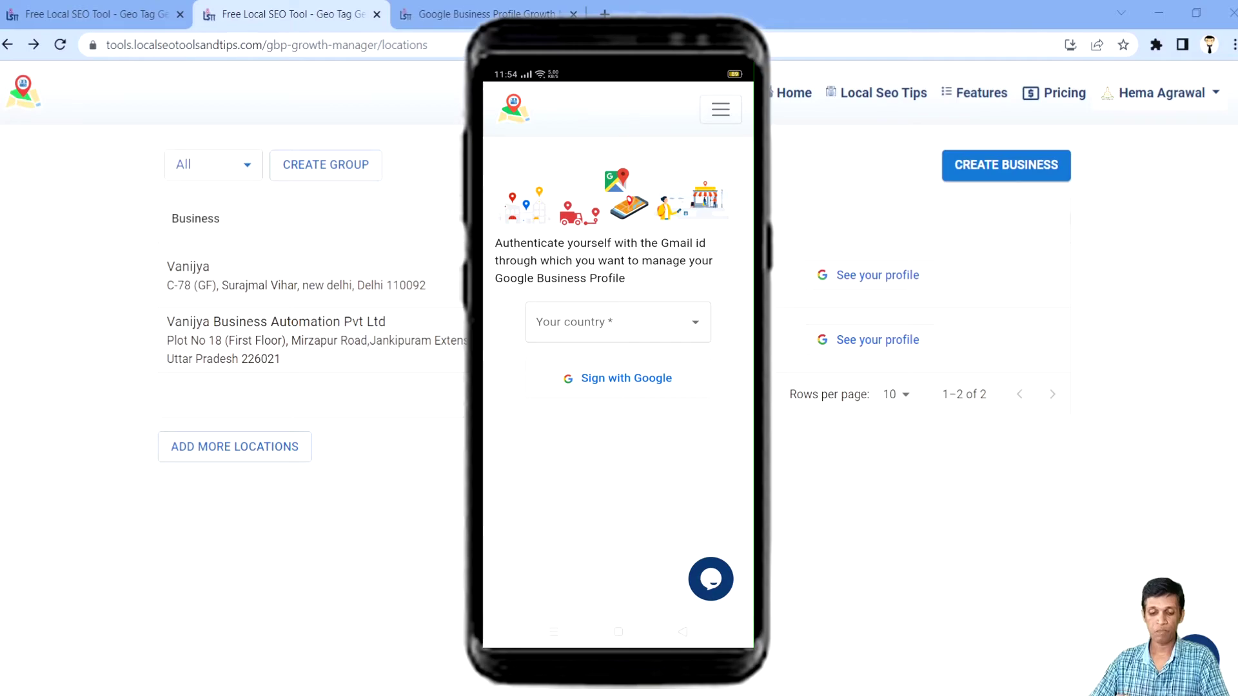
pyautogui.click(617, 322)
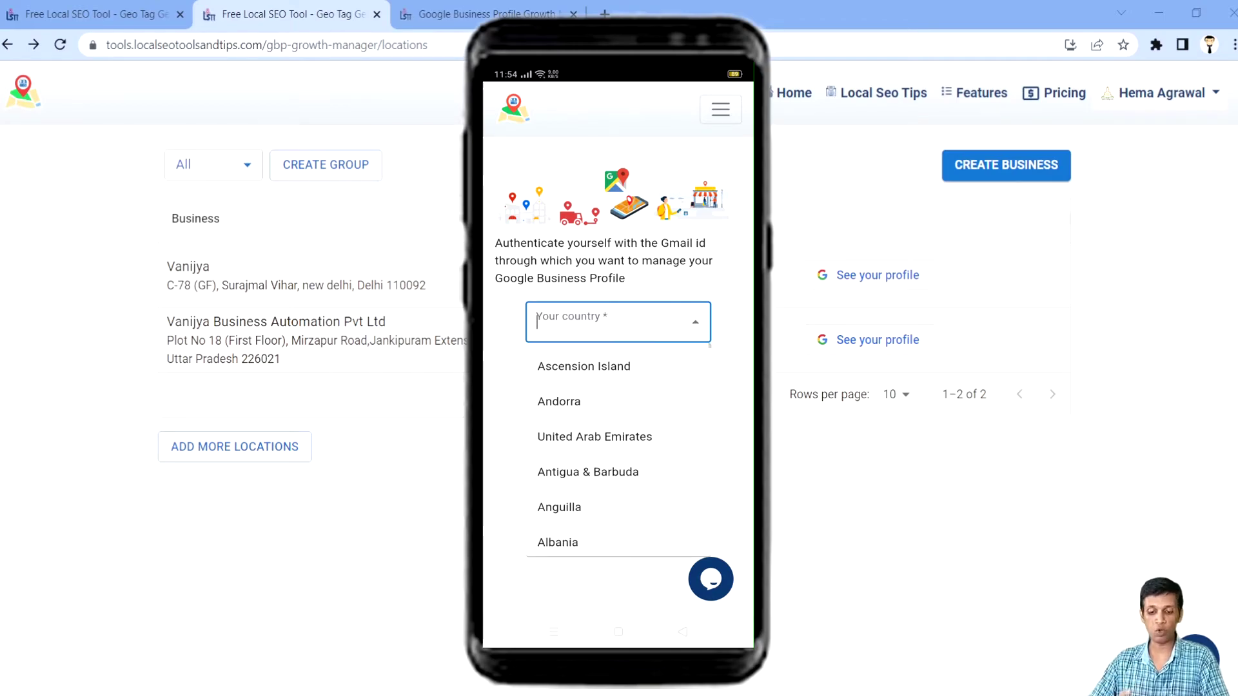
pyautogui.write('indi')
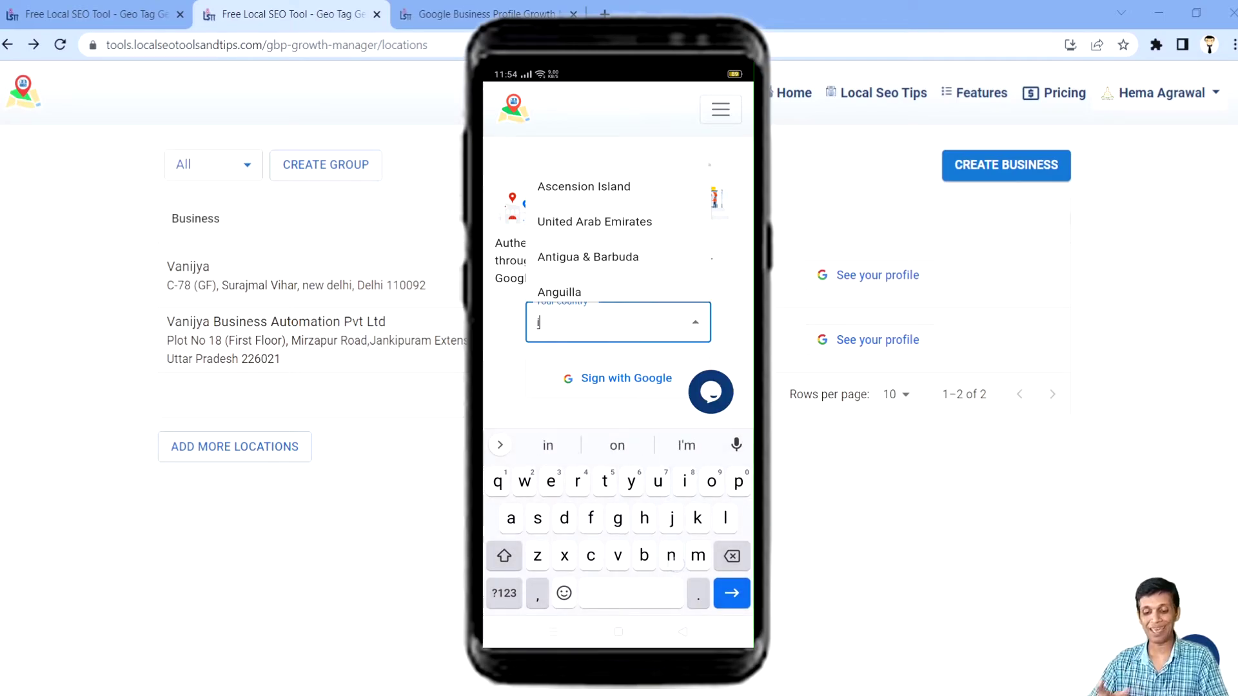
pyautogui.click(550, 366)
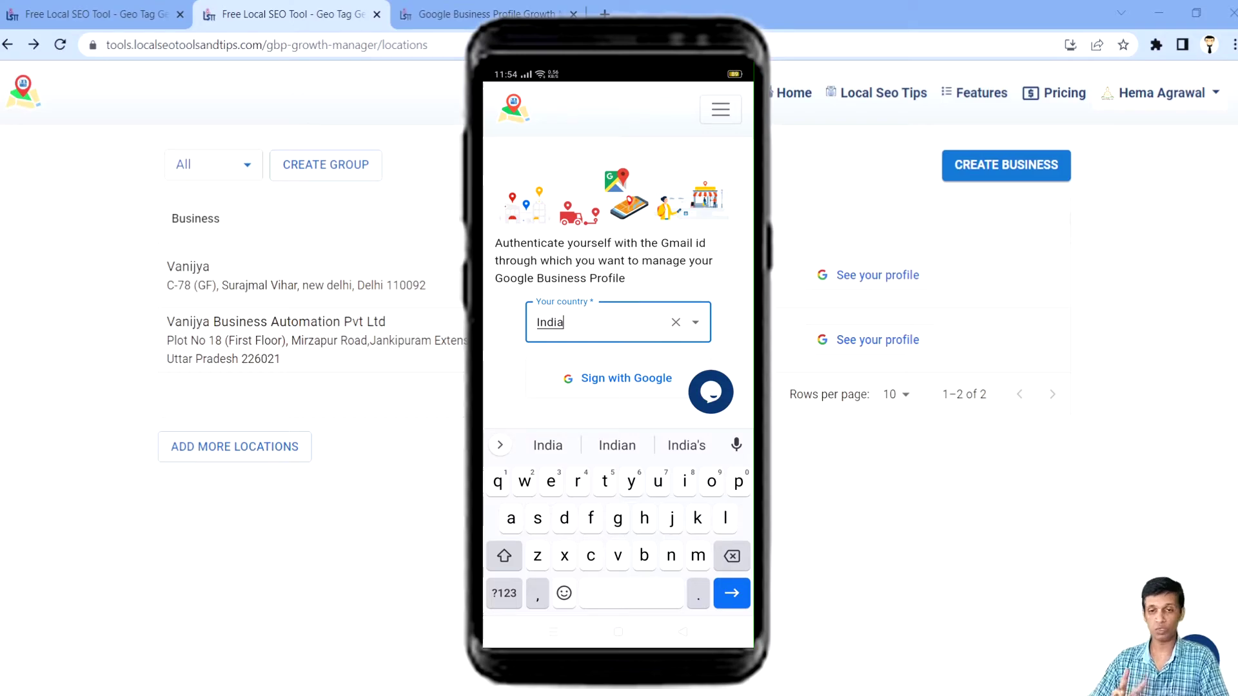
pyautogui.click(623, 378)
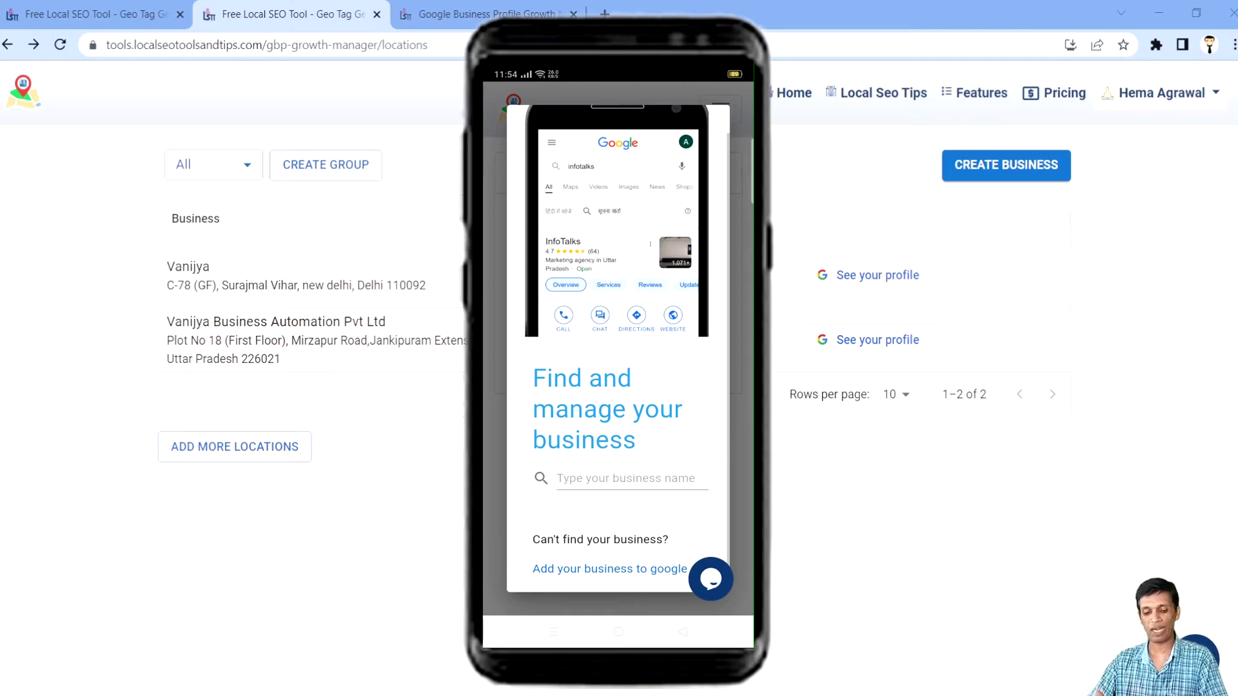
# Step: Search for 'shop' and start creating a new business named shop
pyautogui.click(625, 478)
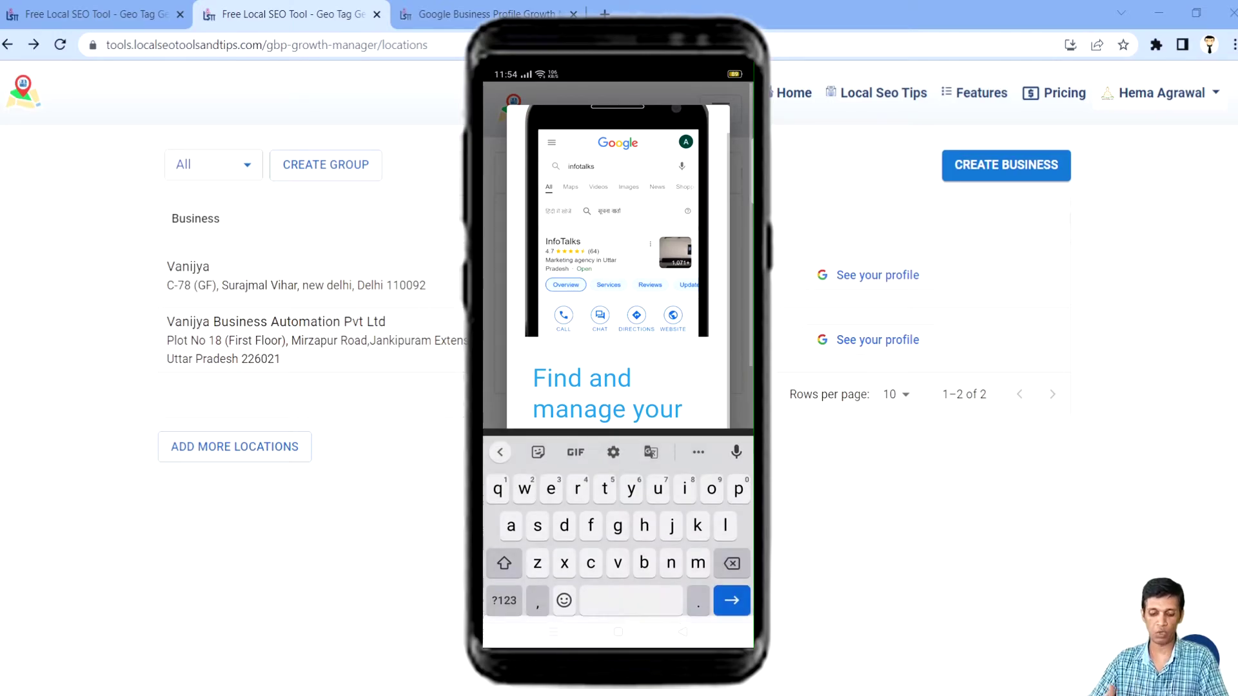
pyautogui.write('tuu')
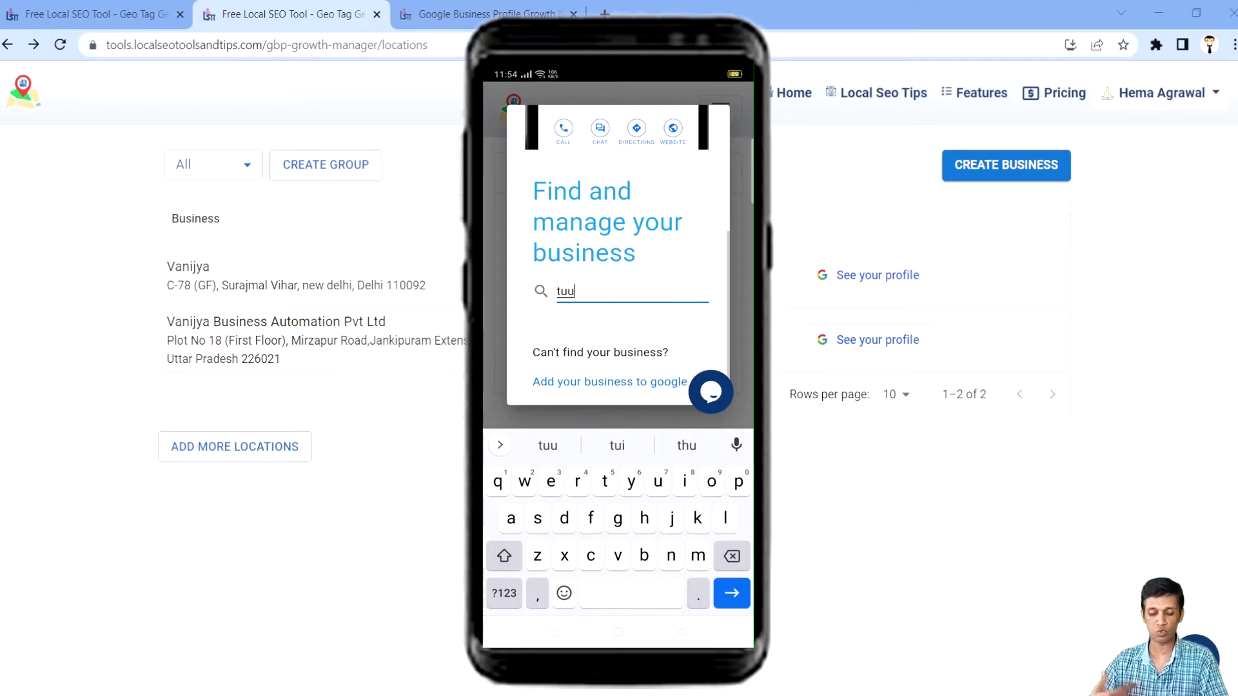
pyautogui.press('BackSpace')
pyautogui.press('BackSpace')
pyautogui.press('BackSpace')
pyautogui.write('shop')
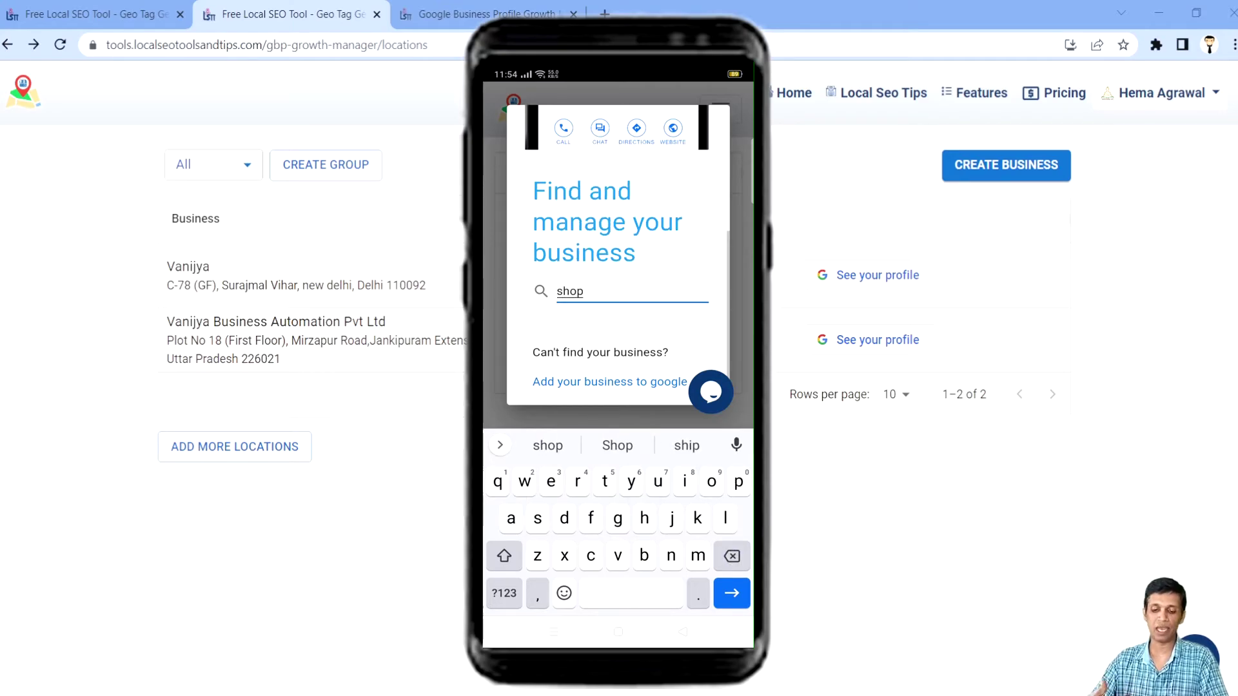
pyautogui.press('Return')
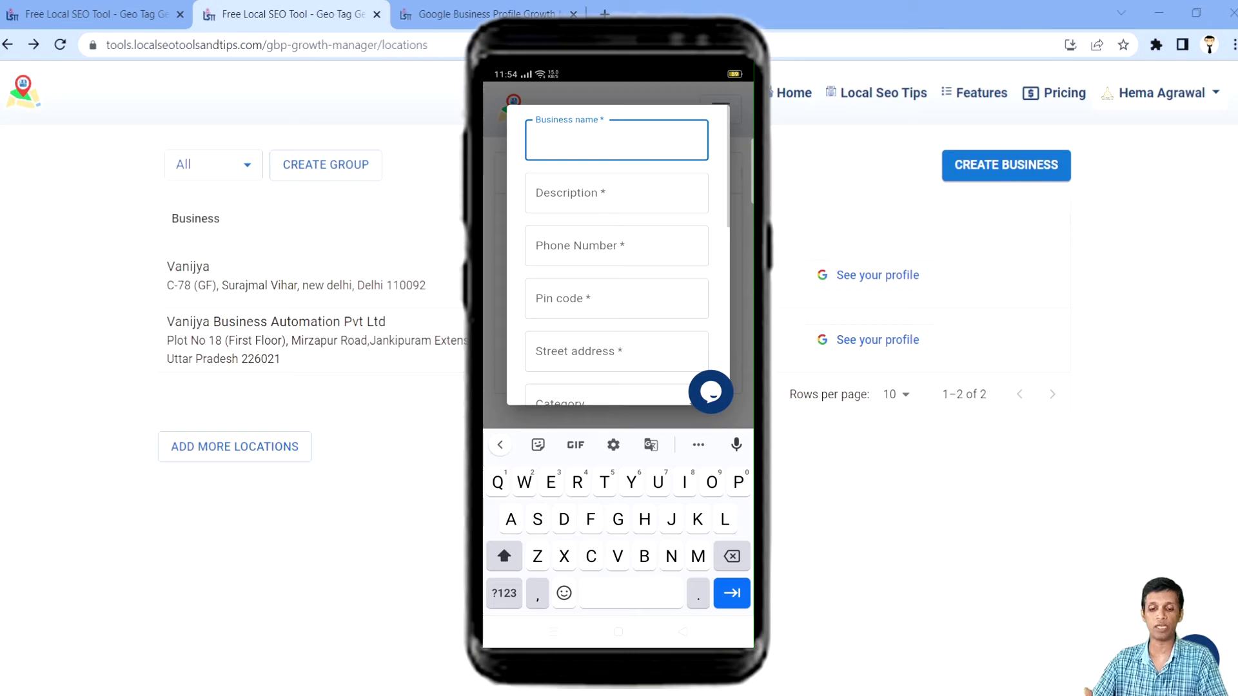
# Step: Scroll through the new business form, then abandon it and return home
pyautogui.scroll(-5, 670, 309)
pyautogui.scroll(3, 670, 308)
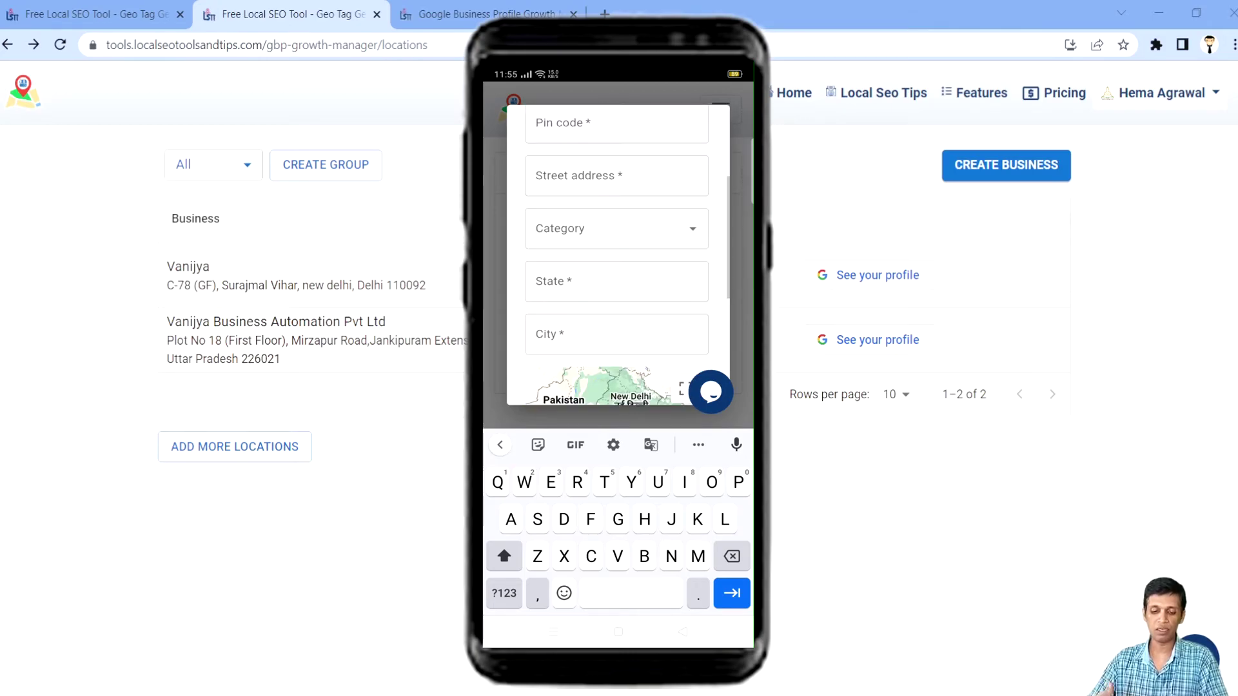
pyautogui.scroll(-4, 617, 255)
pyautogui.scroll(6, 617, 254)
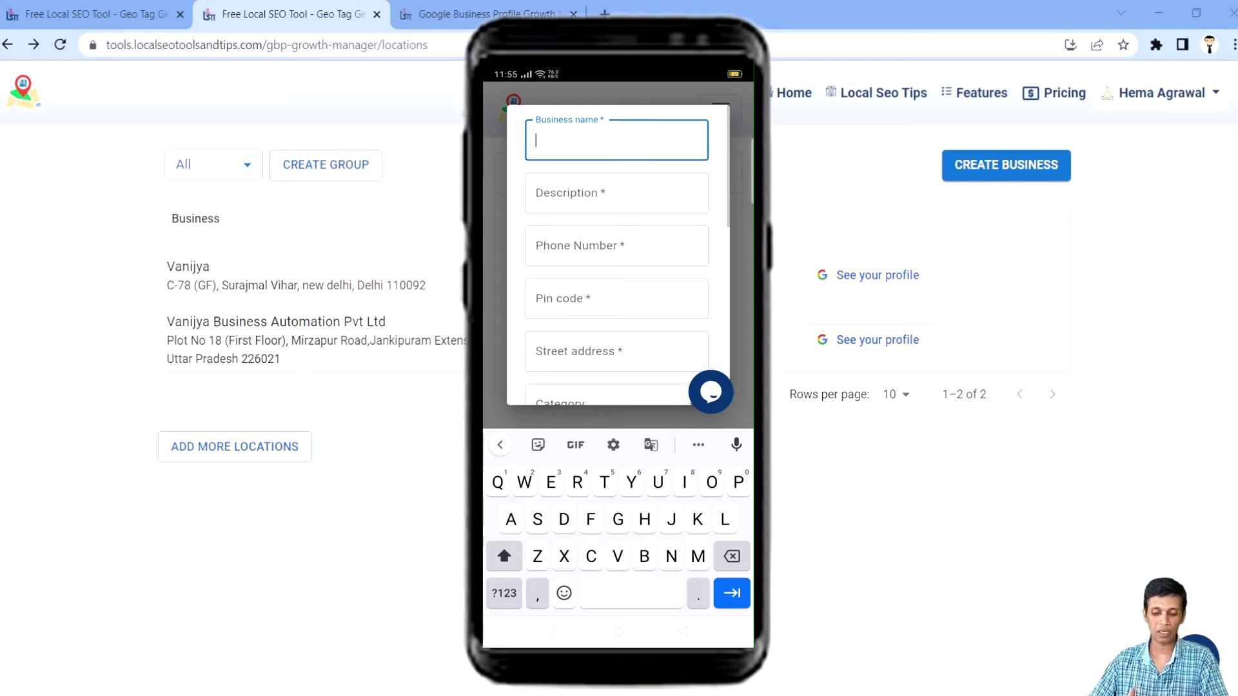
pyautogui.click(682, 632)
pyautogui.click(682, 632)
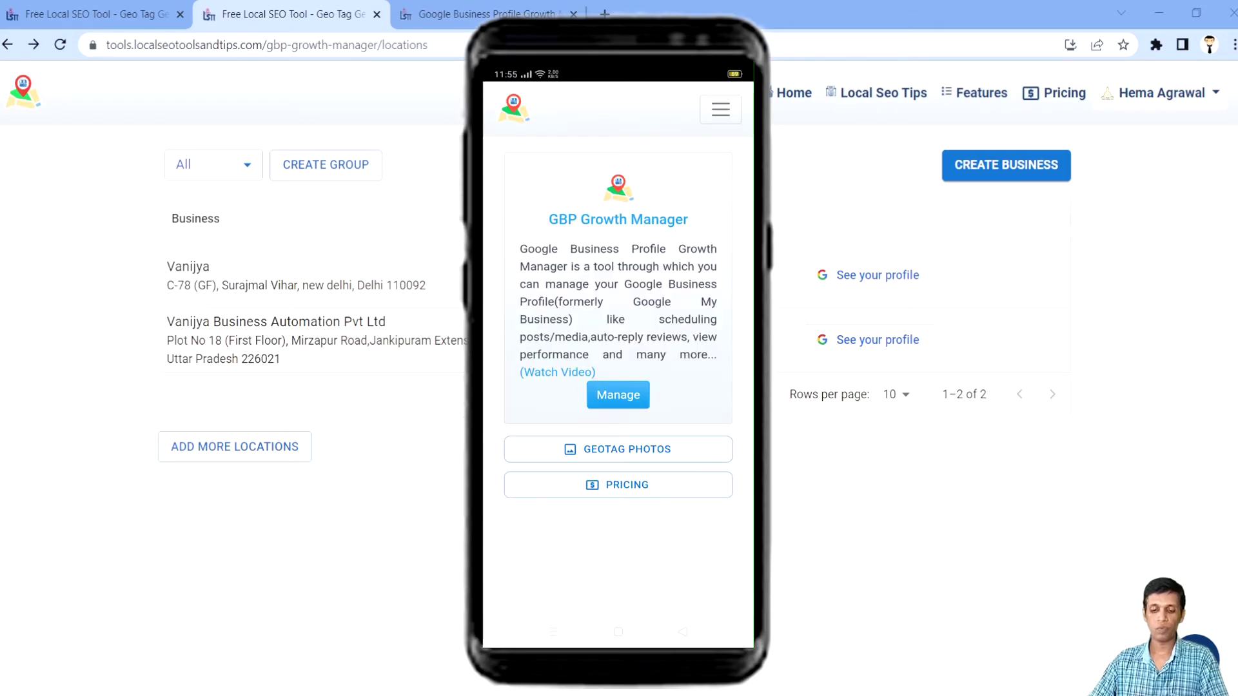
# Step: Open the InfoTalks dashboard showing health score 32, rating 4.7, 66 reviews and 11 questions
pyautogui.click(623, 403)
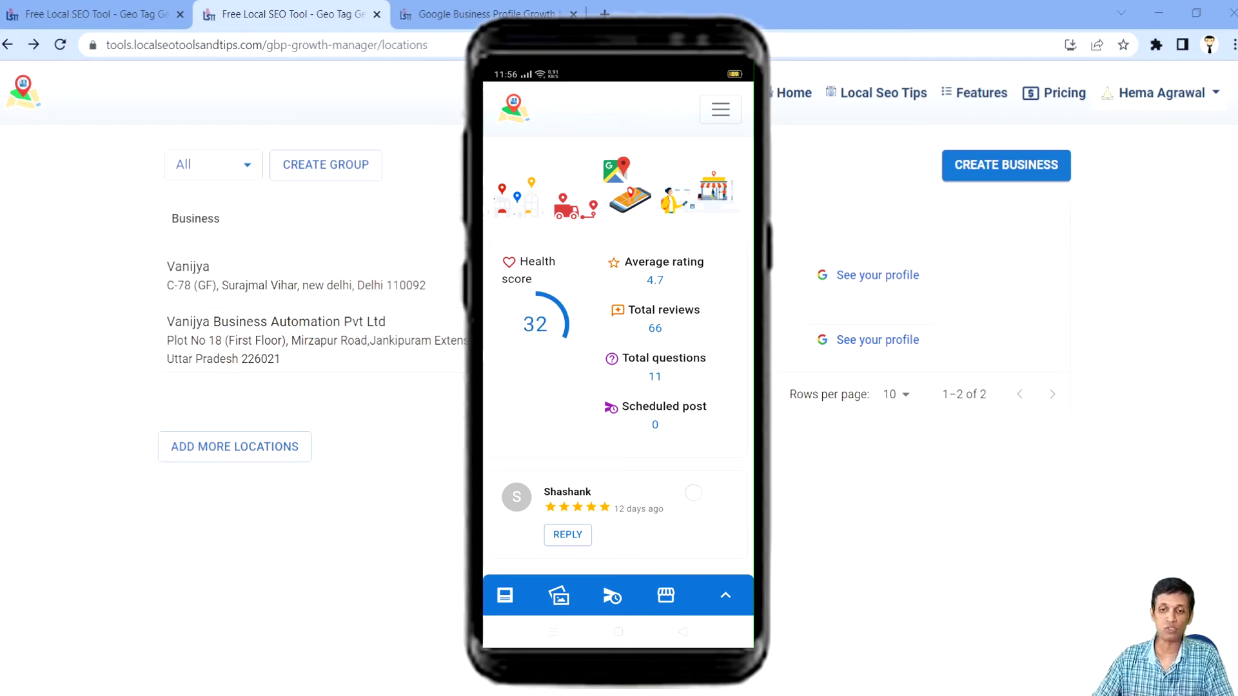
# Step: Browse the dashboard, the new What's New post form, and the business photos screen
pyautogui.scroll(-5, 694, 499)
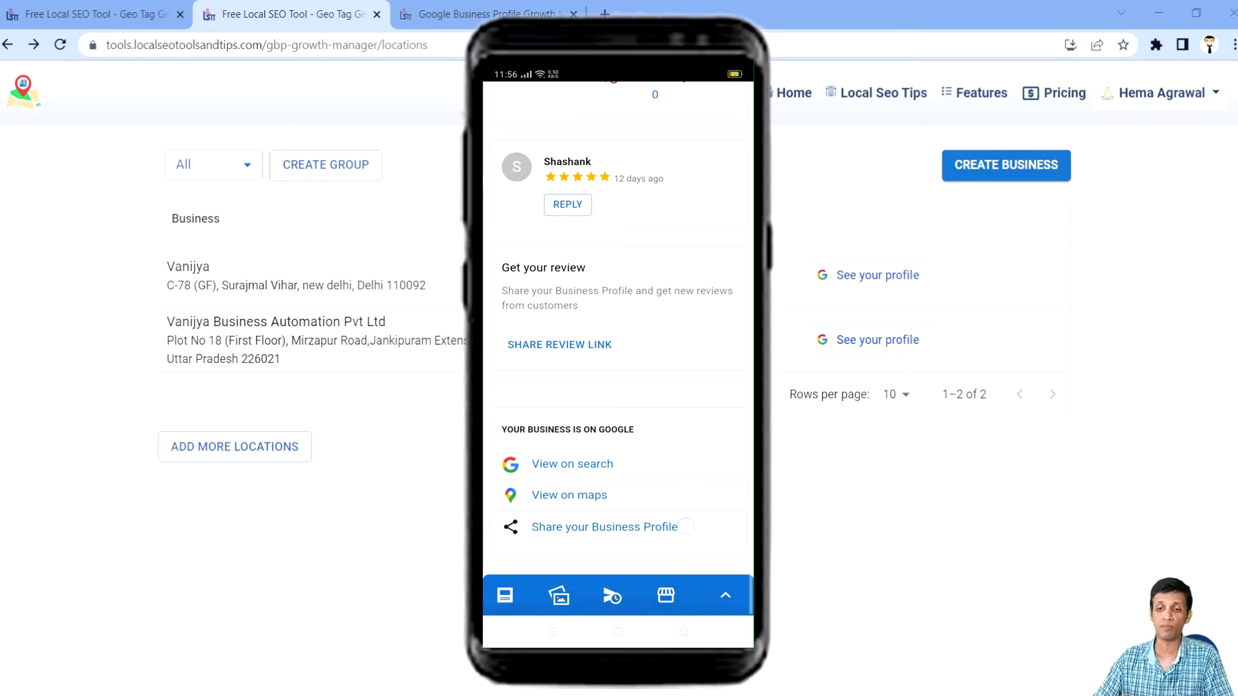
pyautogui.scroll(5, 683, 480)
pyautogui.scroll(-5, 672, 450)
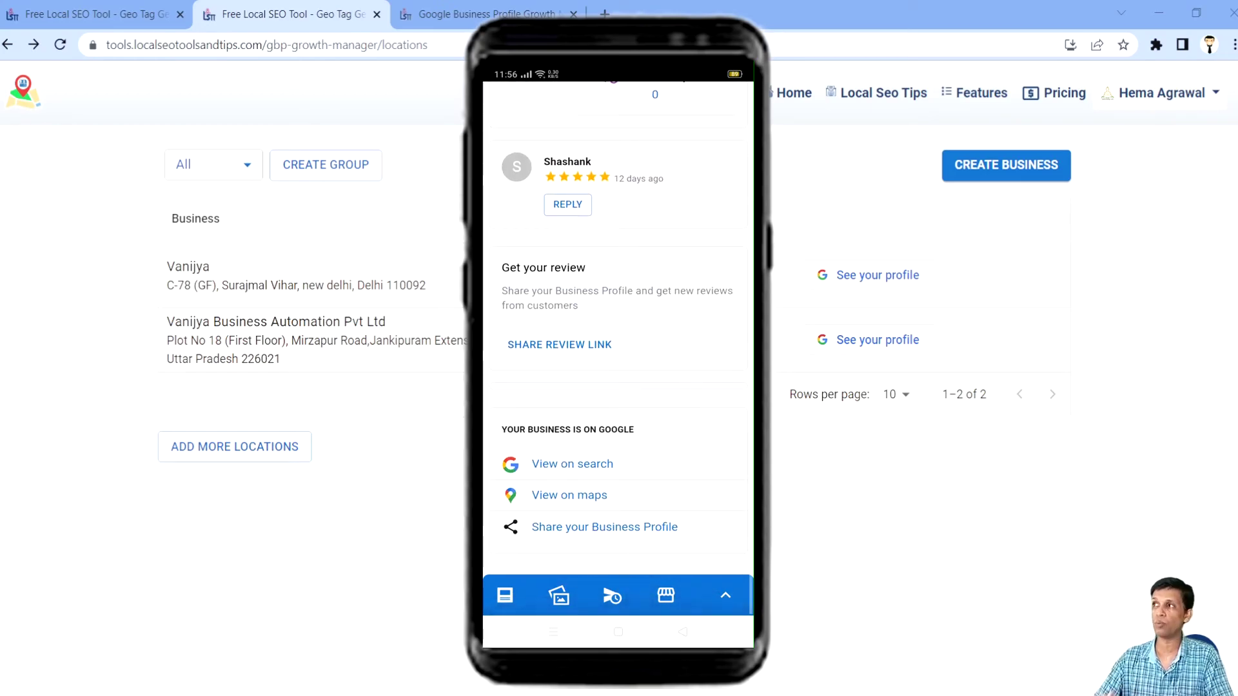
pyautogui.click(504, 595)
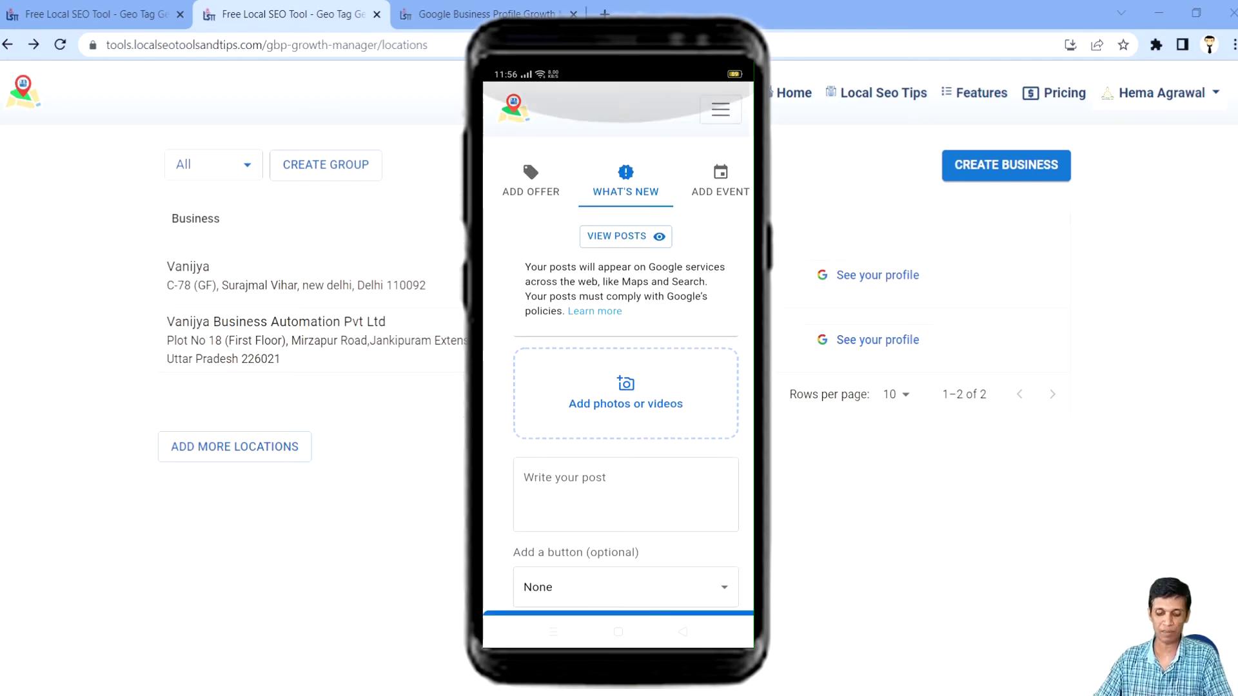
pyautogui.scroll(-1, 674, 420)
pyautogui.click(563, 595)
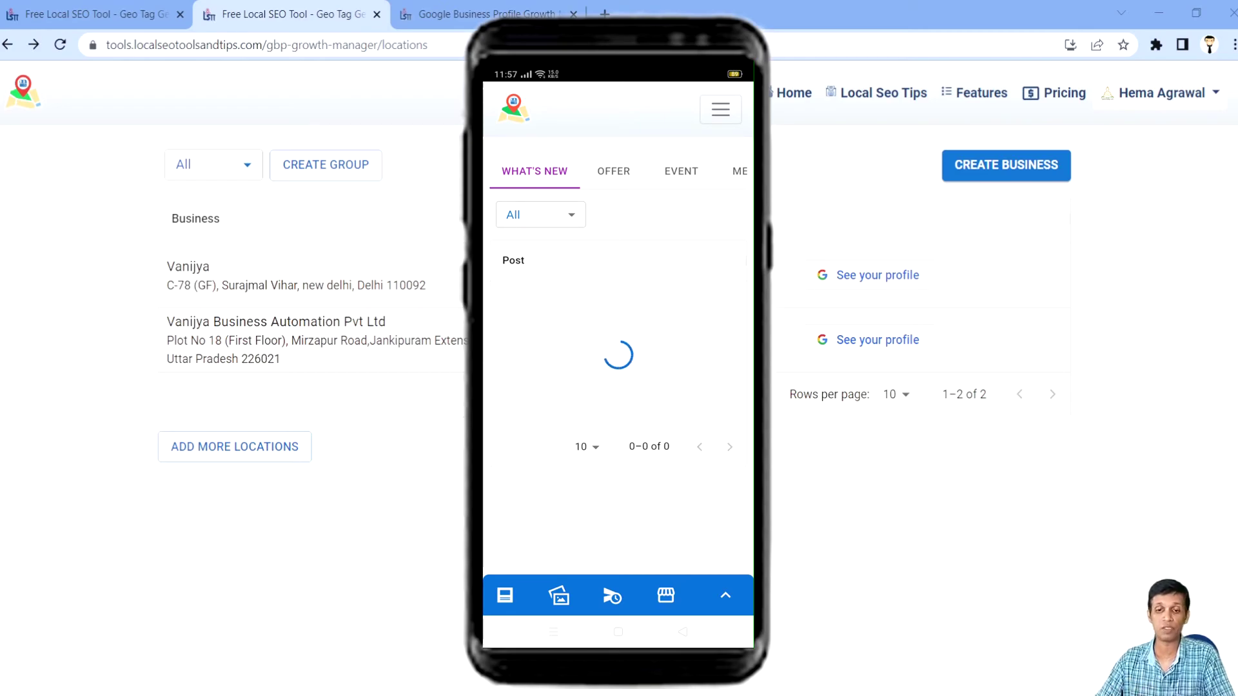
# Step: Open InfoTalks from the business list to view its 06/19/2022–07/19/2022 customer-search insights
pyautogui.click(666, 595)
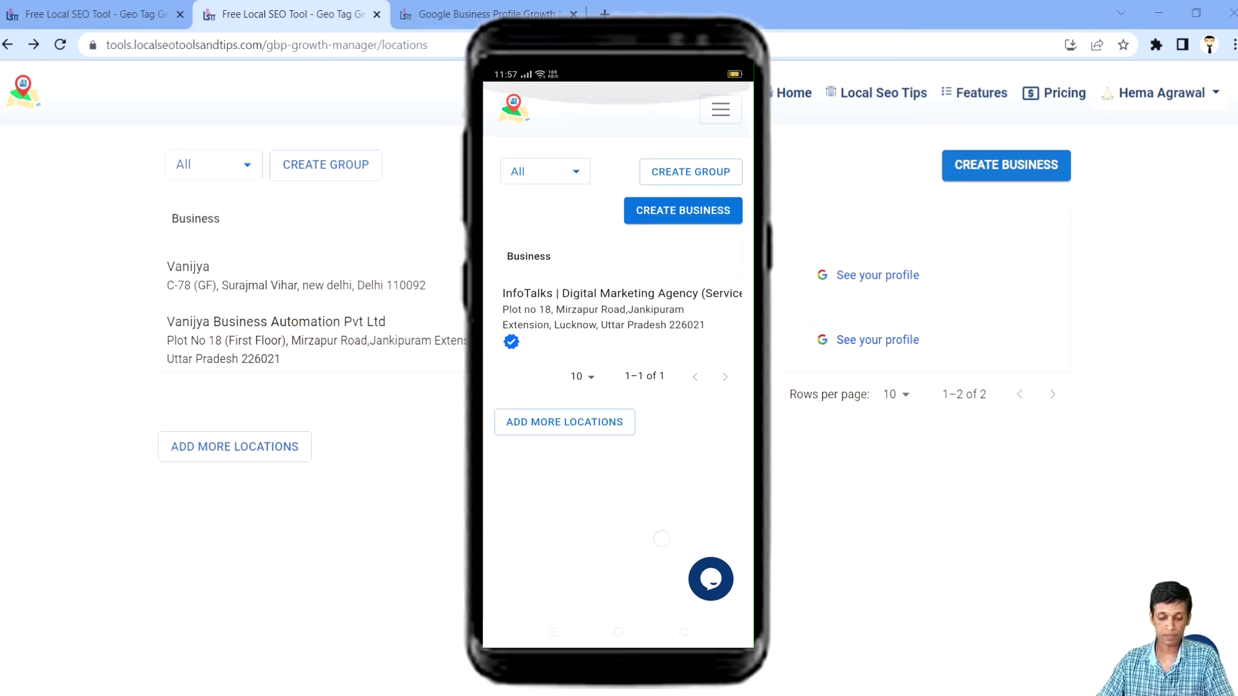
pyautogui.click(603, 310)
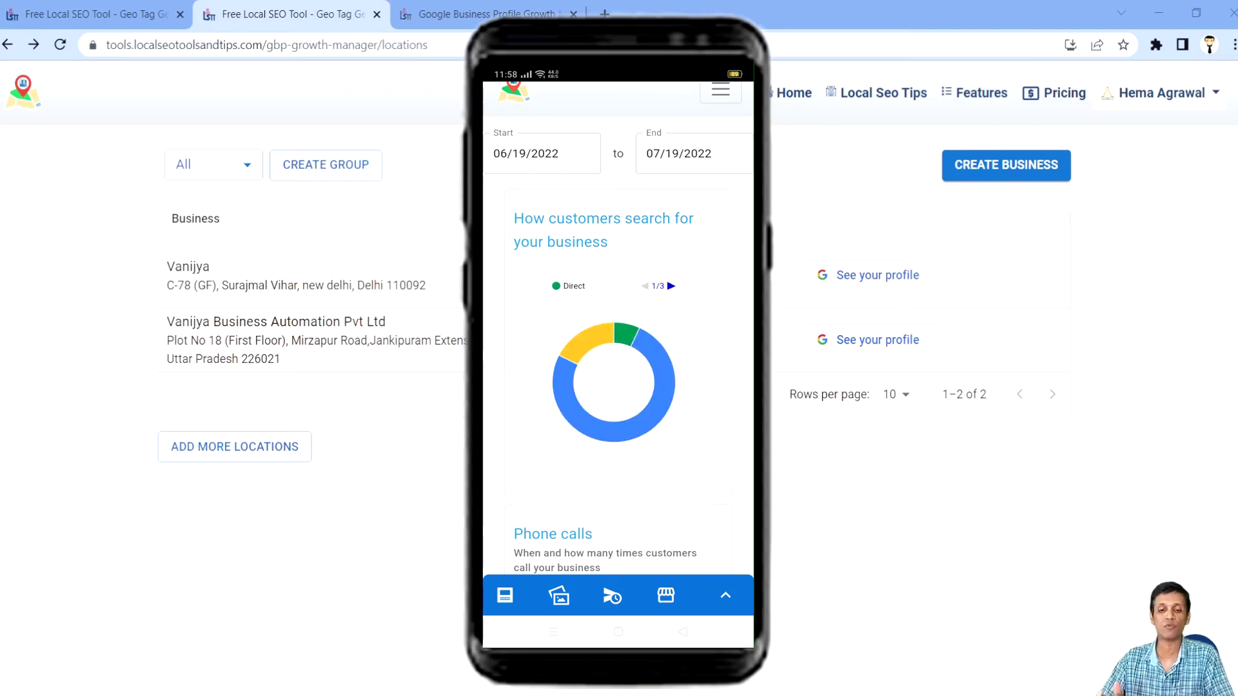
pyautogui.scroll(-2, 617, 380)
pyautogui.scroll(3, 618, 381)
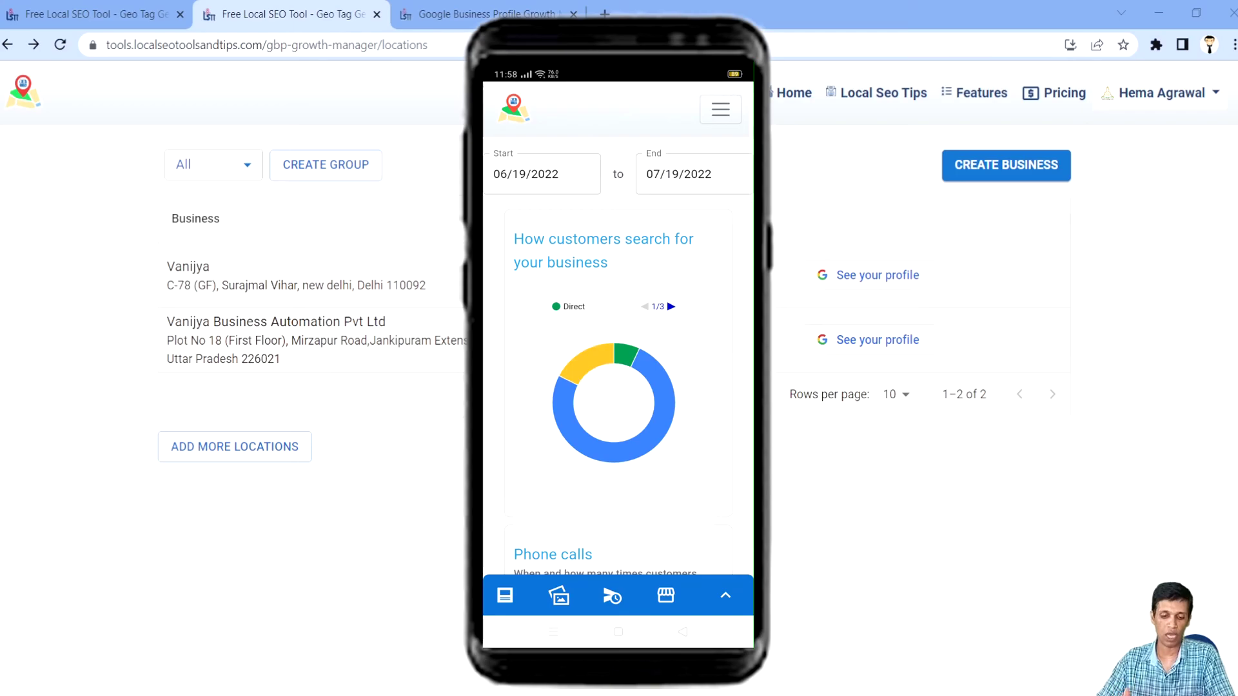
pyautogui.scroll(-3, 618, 380)
pyautogui.scroll(3, 618, 381)
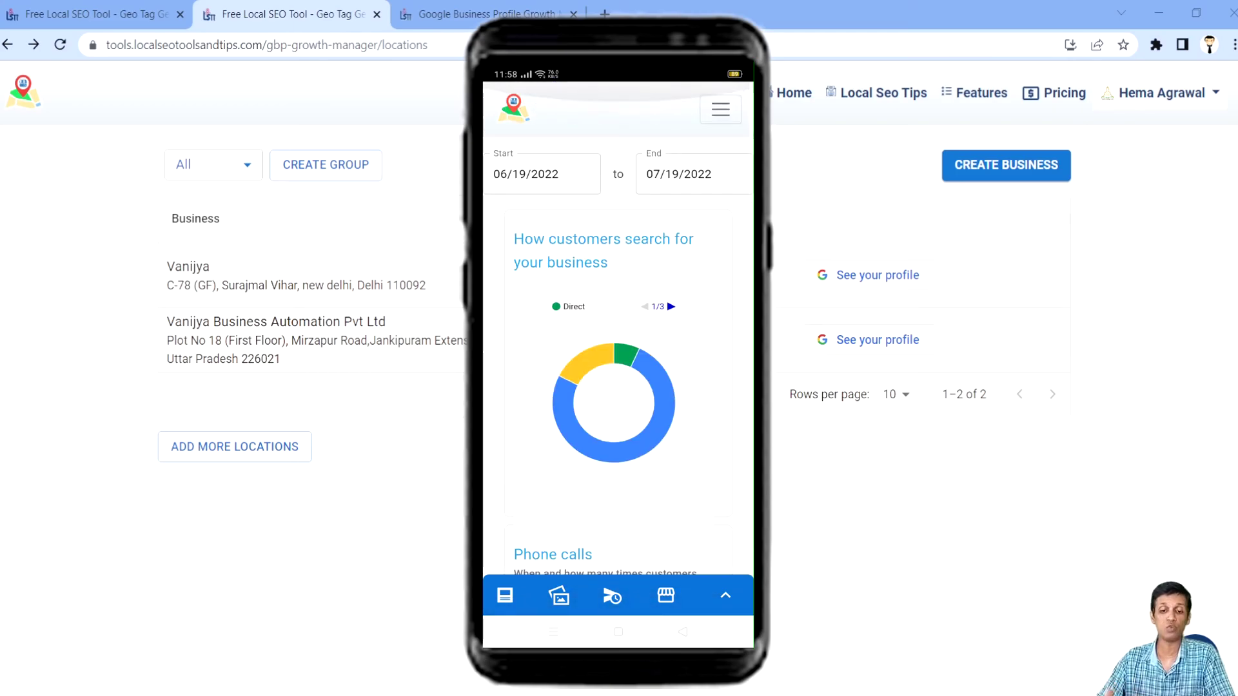
pyautogui.scroll(-3, 618, 381)
pyautogui.scroll(3, 618, 380)
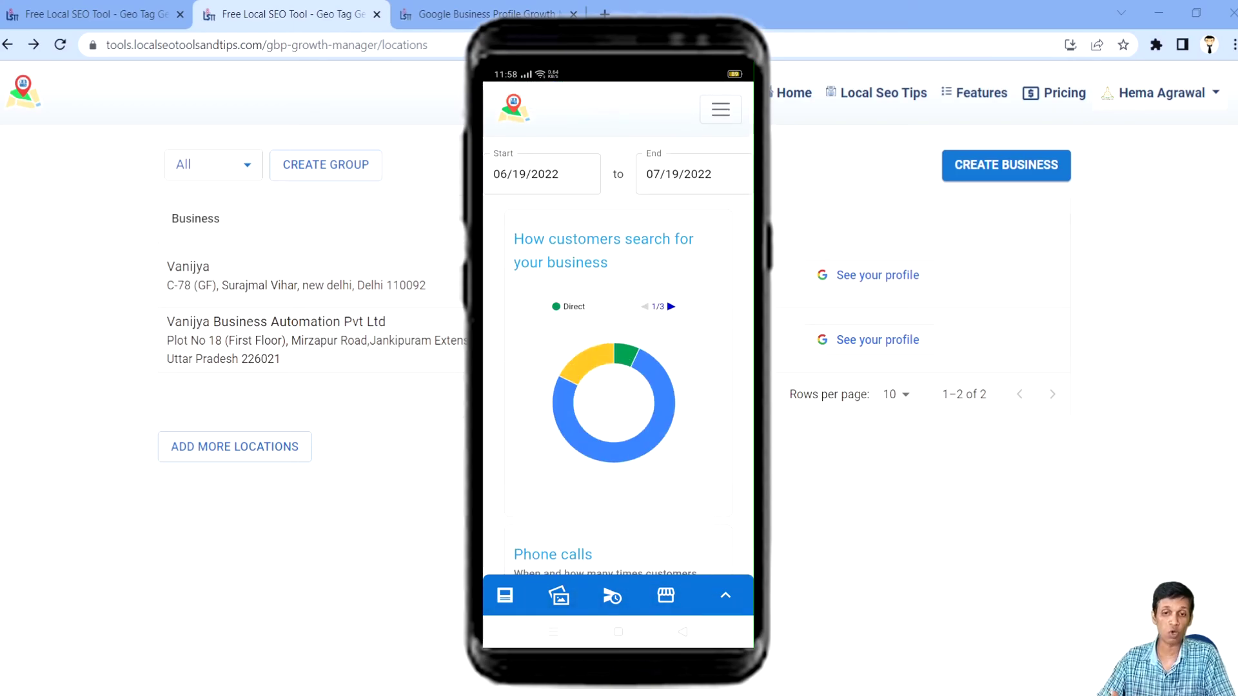
pyautogui.scroll(-3, 618, 381)
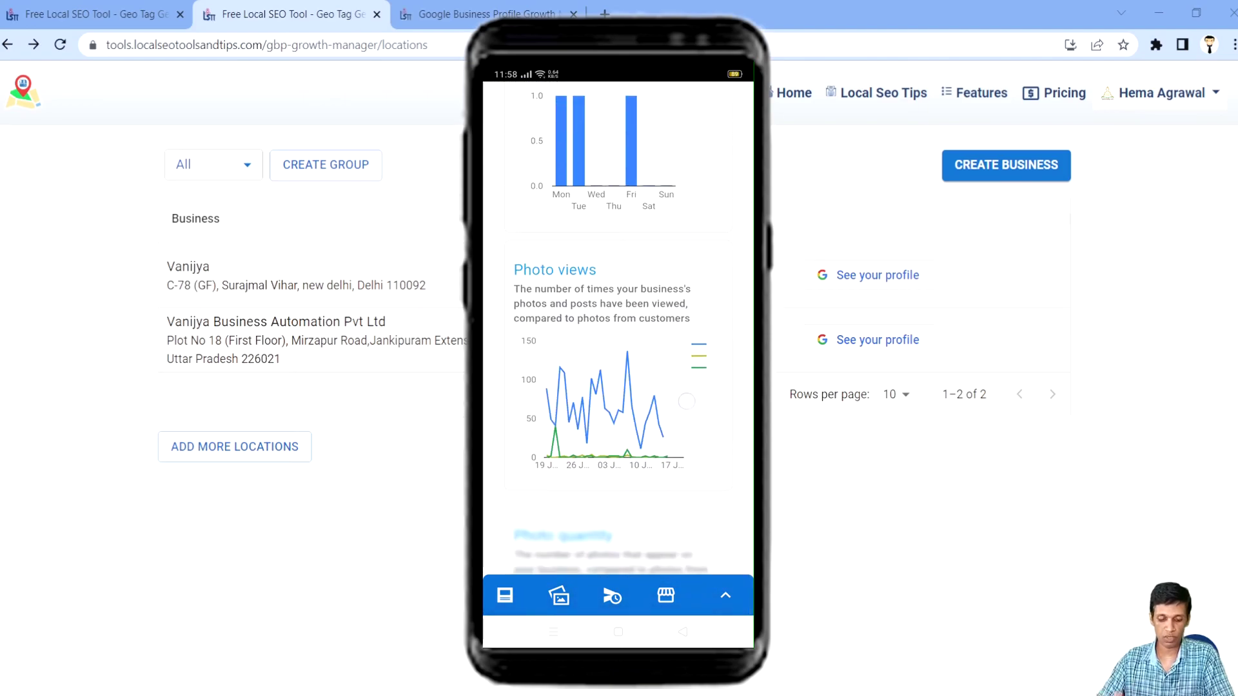
pyautogui.scroll(3, 618, 381)
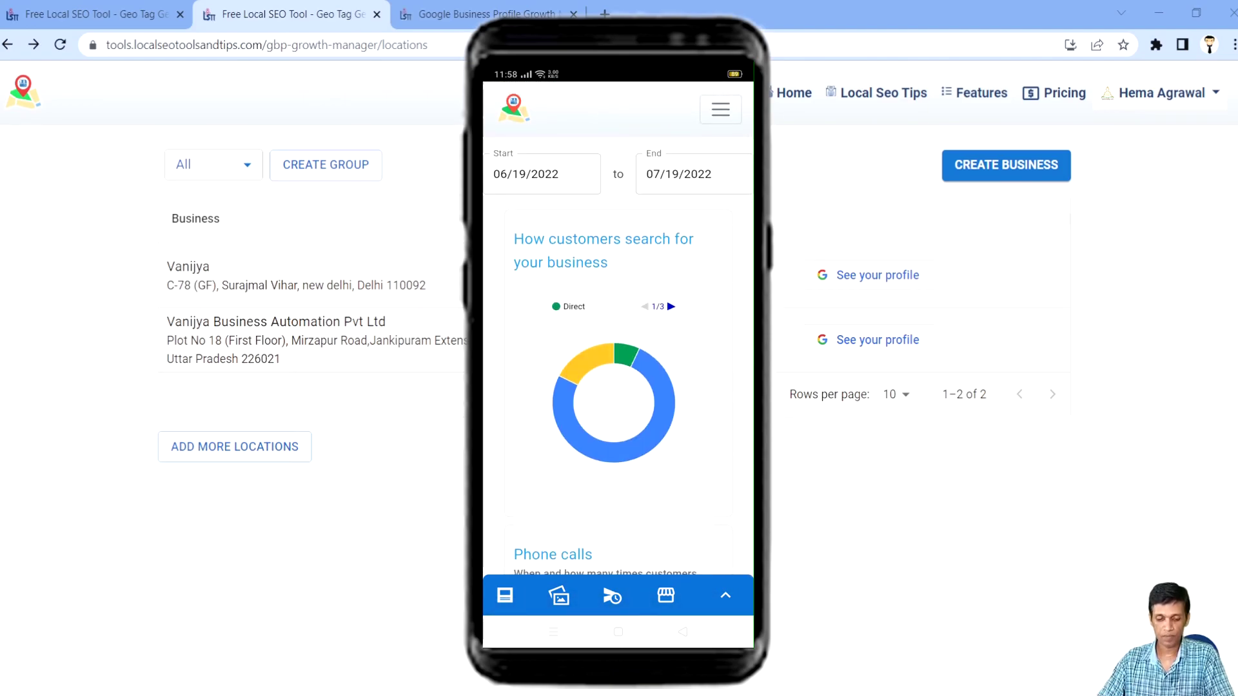
pyautogui.click(725, 595)
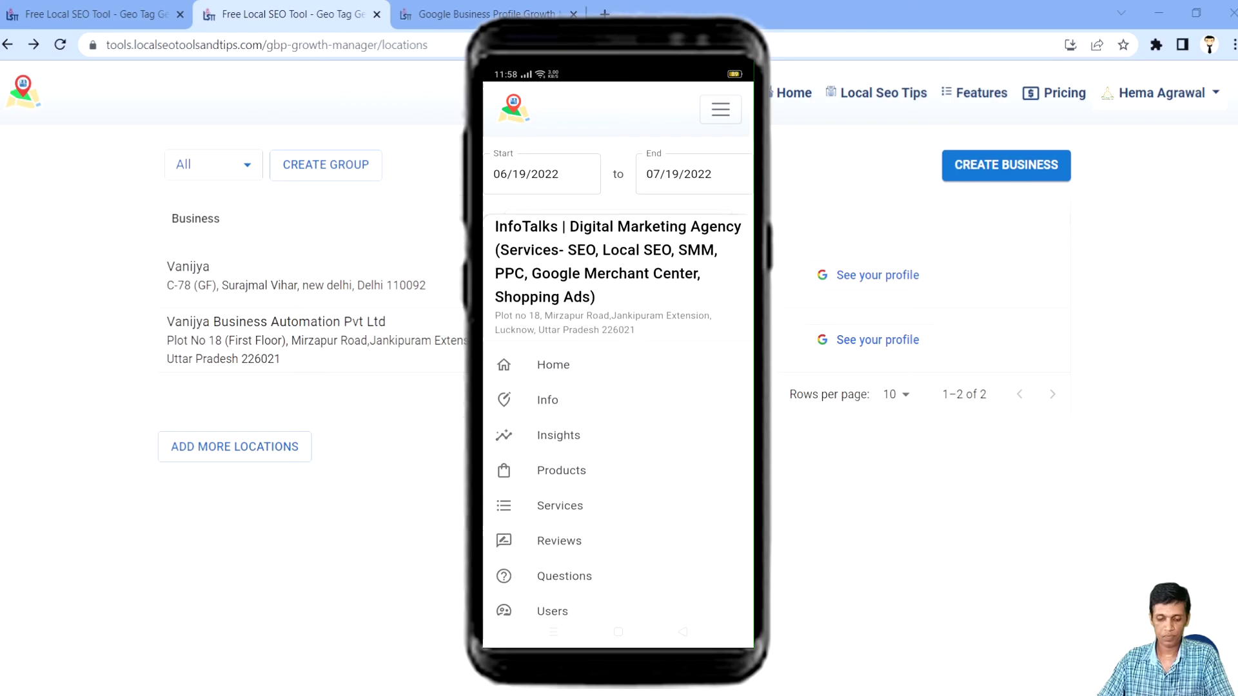
pyautogui.scroll(-3, 660, 576)
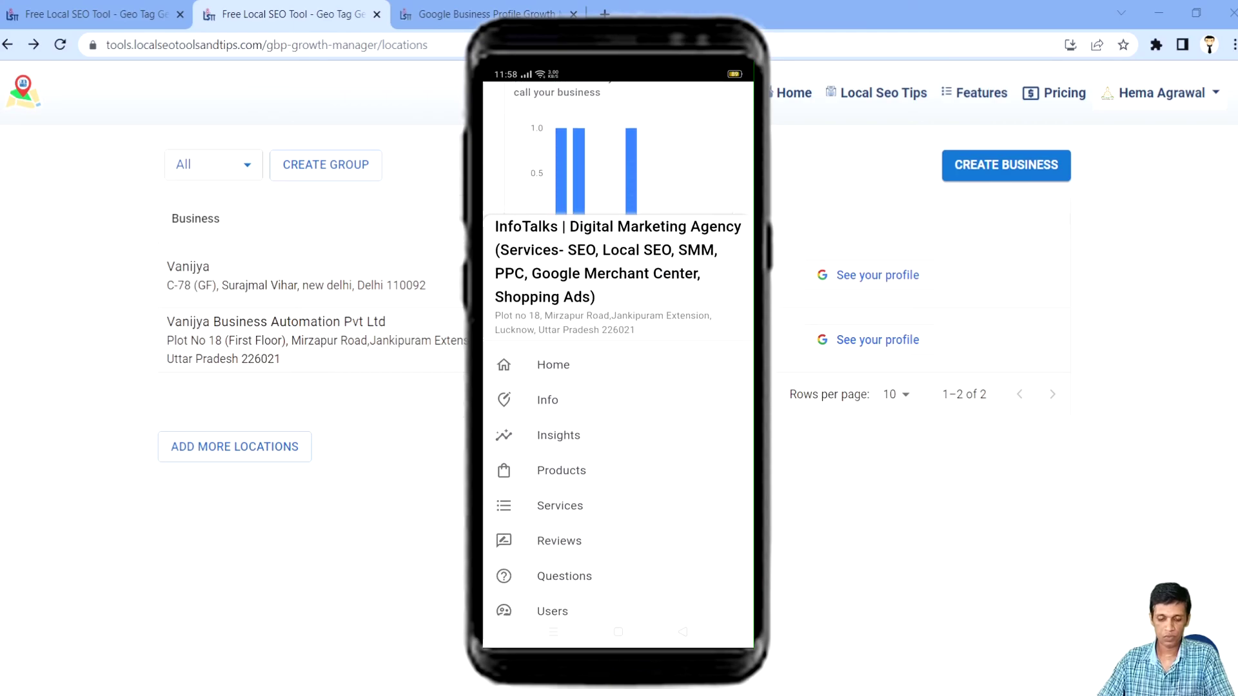
pyautogui.scroll(5, 617, 355)
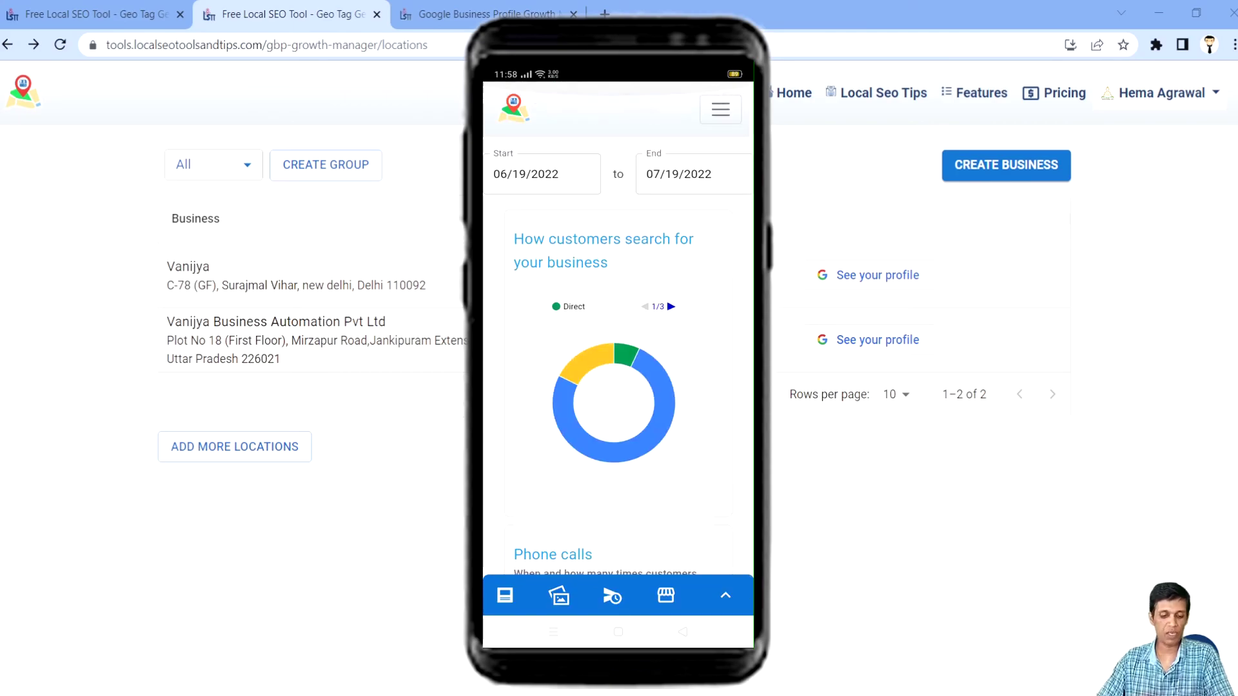